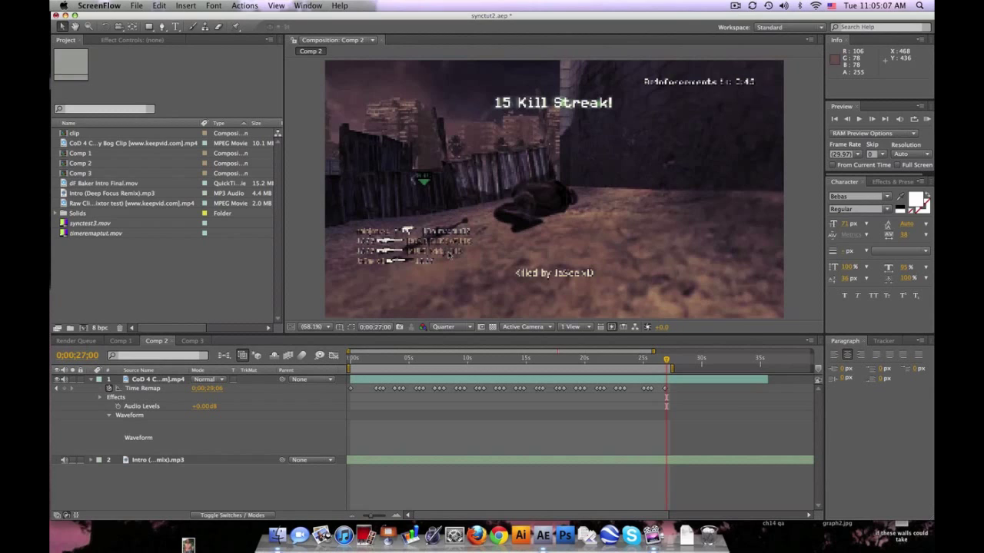
Step: Create a new 23-second Comp 4 containing the raw gameplay clip
click(196, 273)
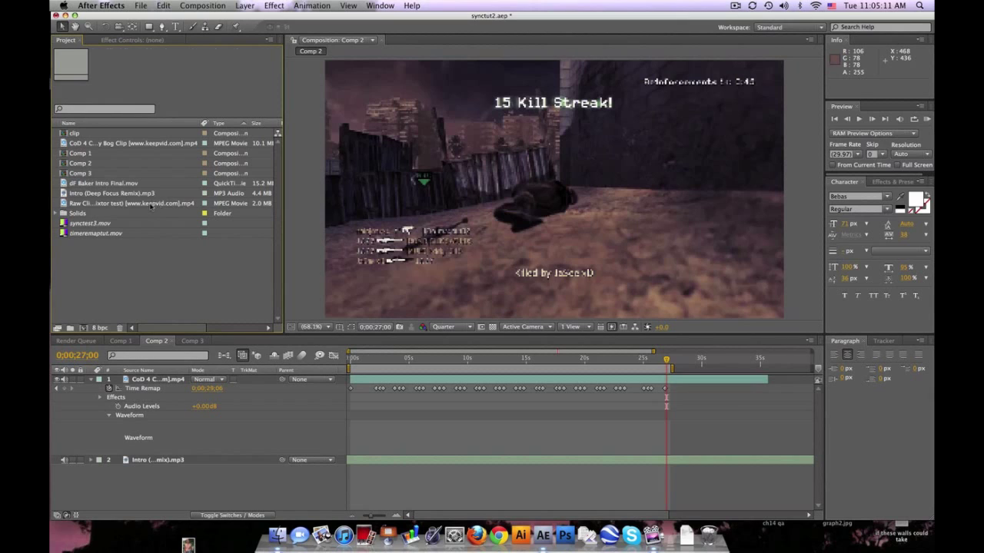
drag(160, 203, 144, 248)
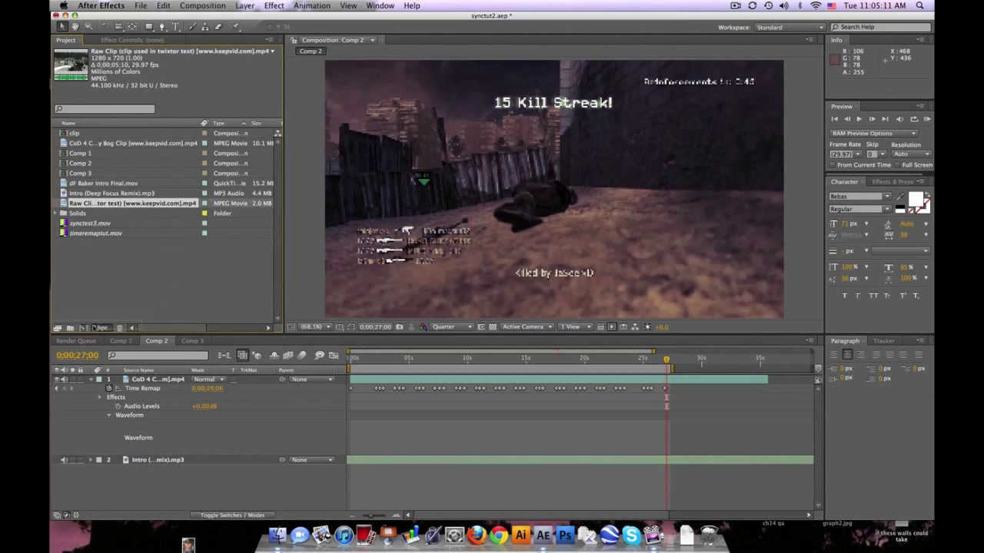
click(202, 6)
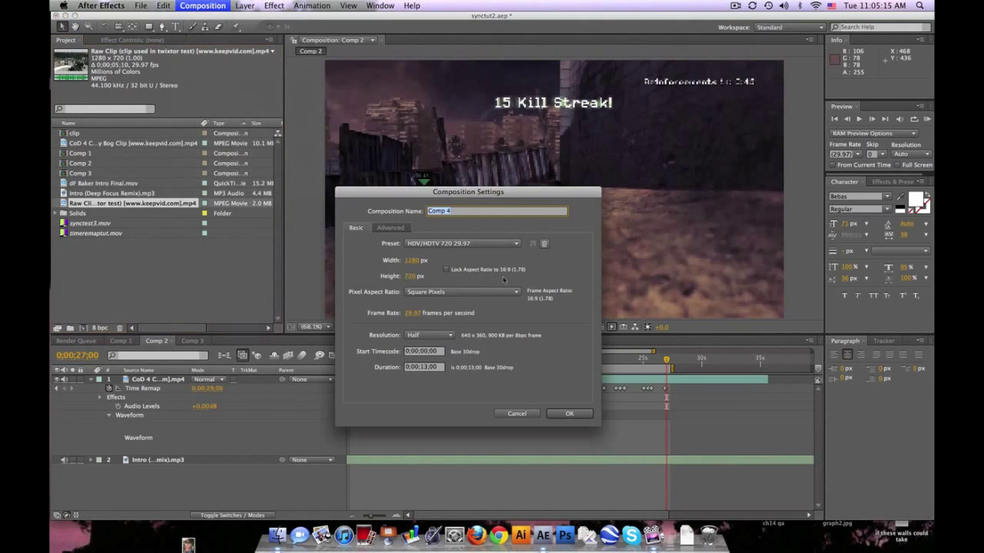
click(424, 367)
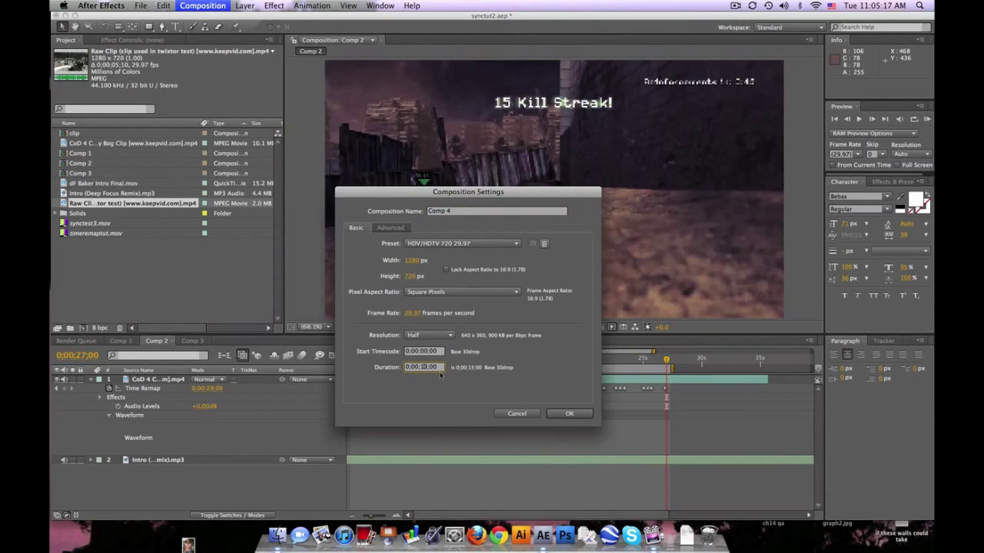
text(02)
key(Return)
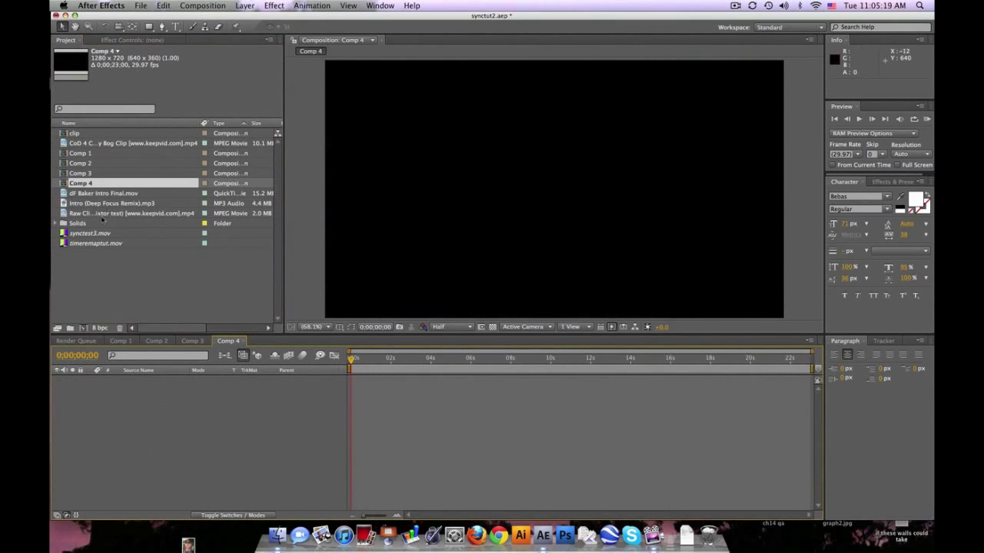
drag(105, 217, 335, 395)
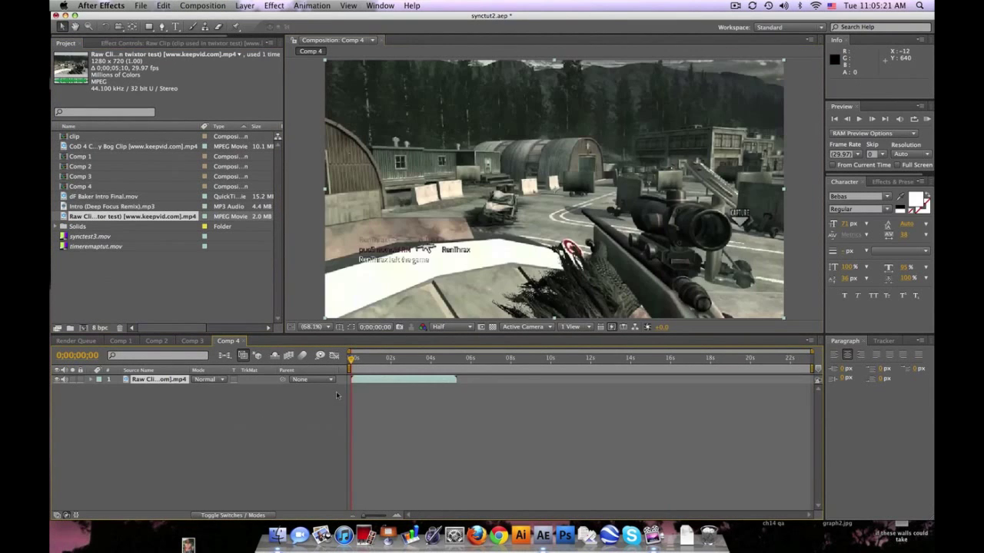
Step: Show Effect Controls and the Effects & Presets library, then scrub about 20 frames in
click(151, 44)
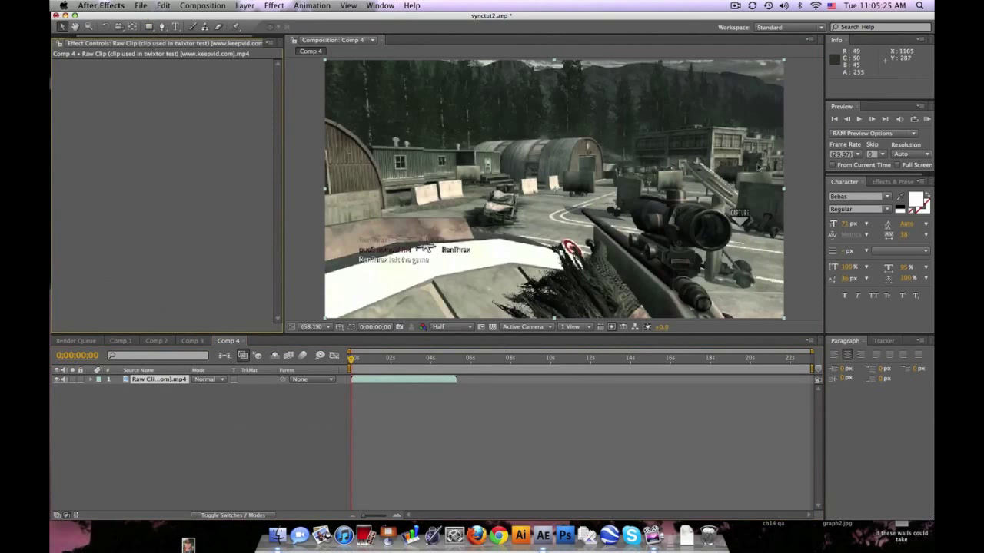
click(892, 181)
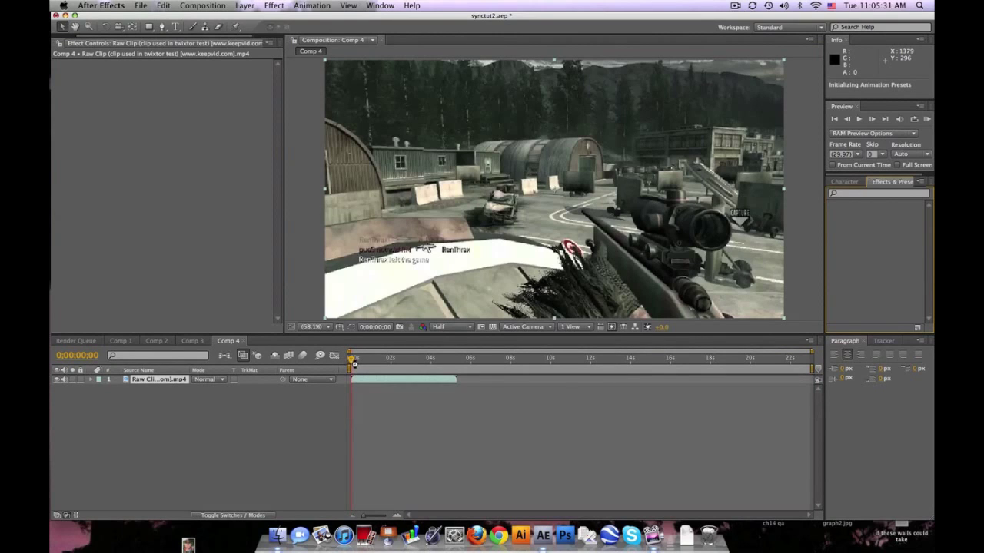
mouse_move(353, 364)
mouse_down()
mouse_move(405, 361)
mouse_move(392, 360)
mouse_up()
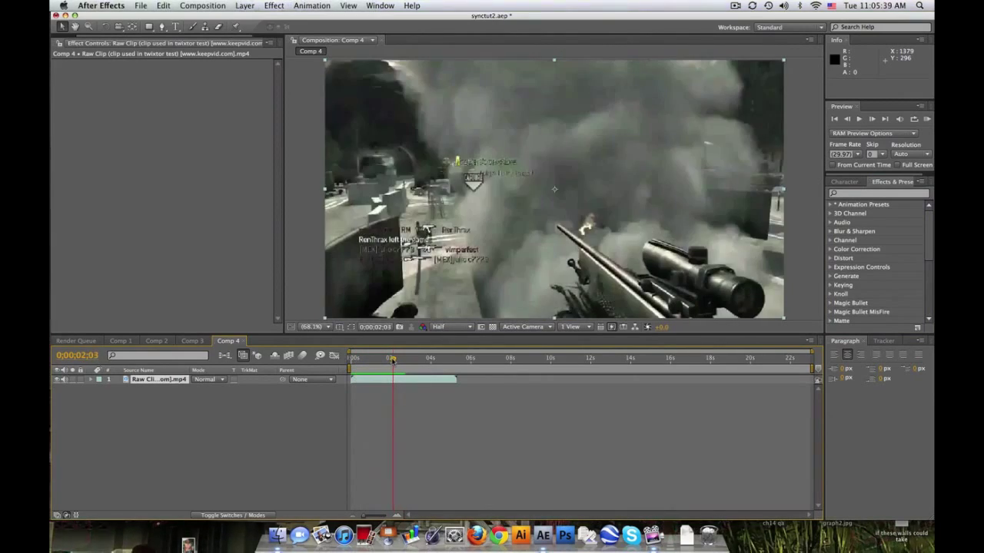
Step: Scrub the playhead back and forth until it rests at 0;00;02;07
drag(392, 360, 392, 360)
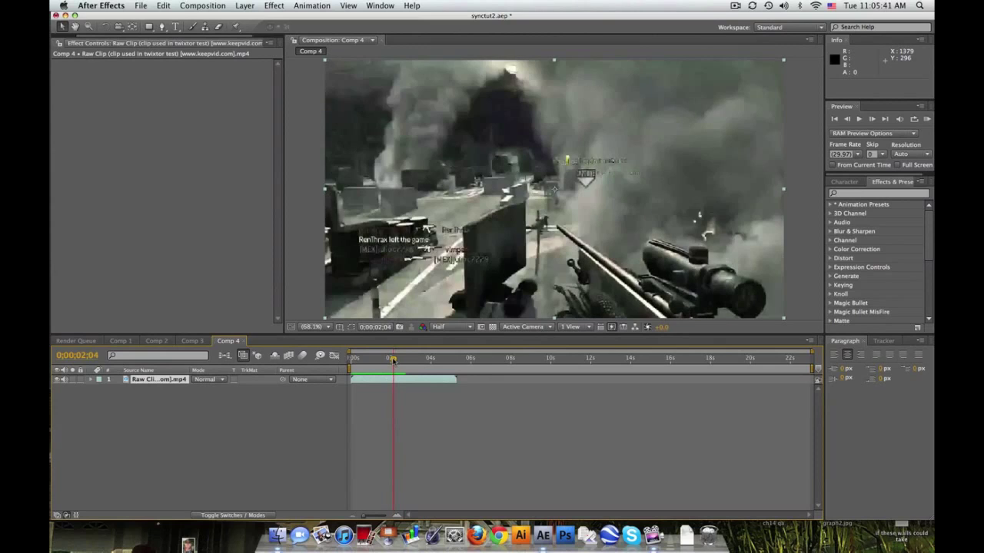
drag(393, 360, 385, 360)
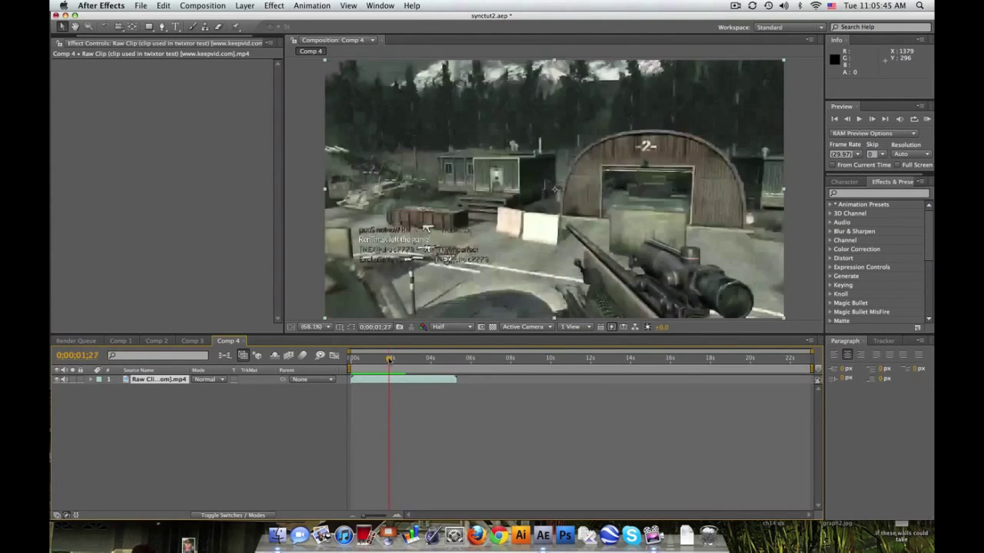
drag(385, 360, 403, 360)
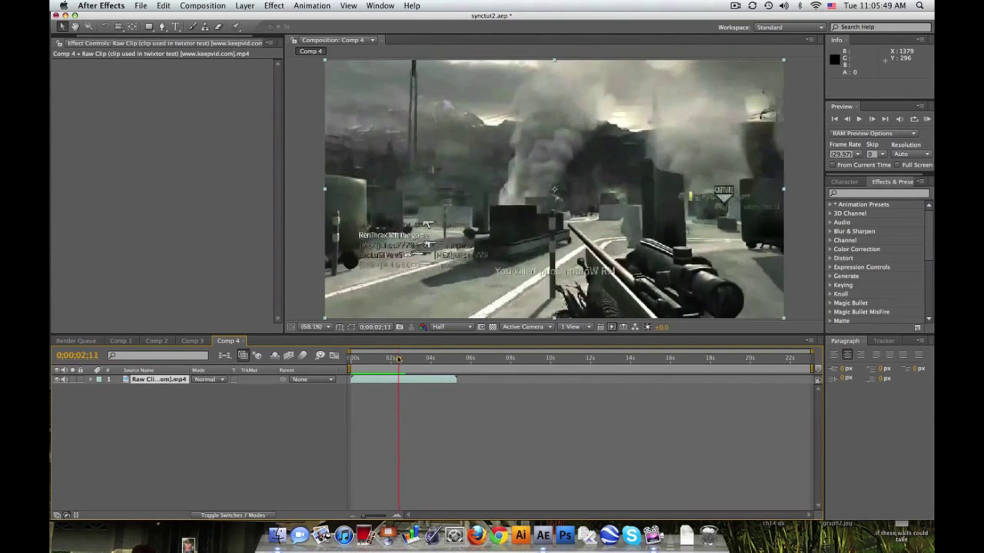
drag(403, 360, 395, 359)
click(892, 193)
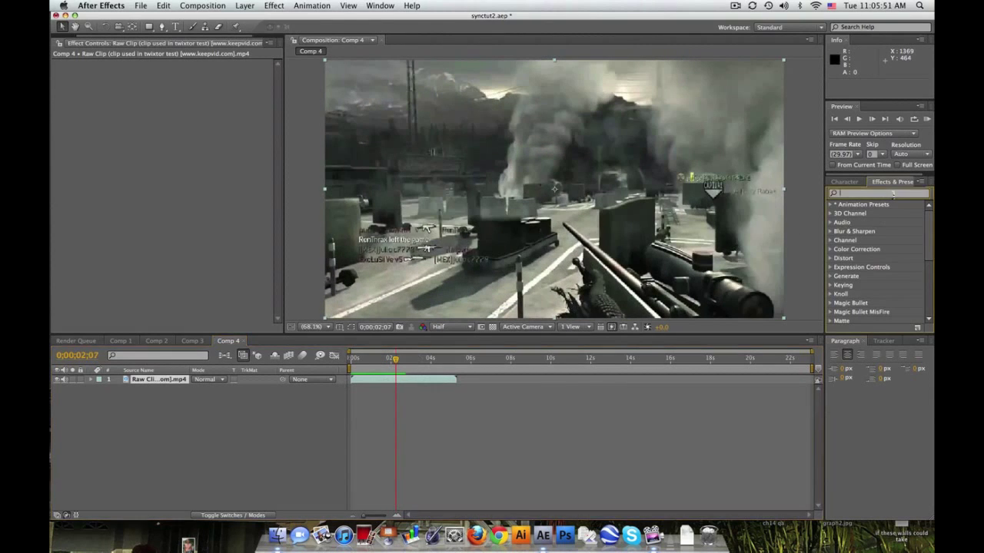
Step: Apply Twixtor Pro, found by searching 'twix', to the raw clip and park at 2;06
text(twix)
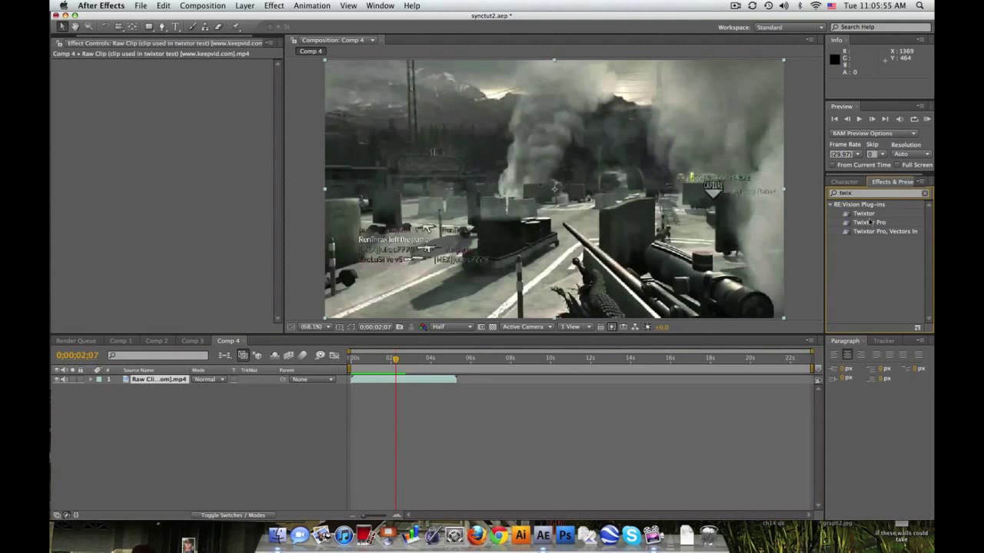
drag(869, 222, 150, 378)
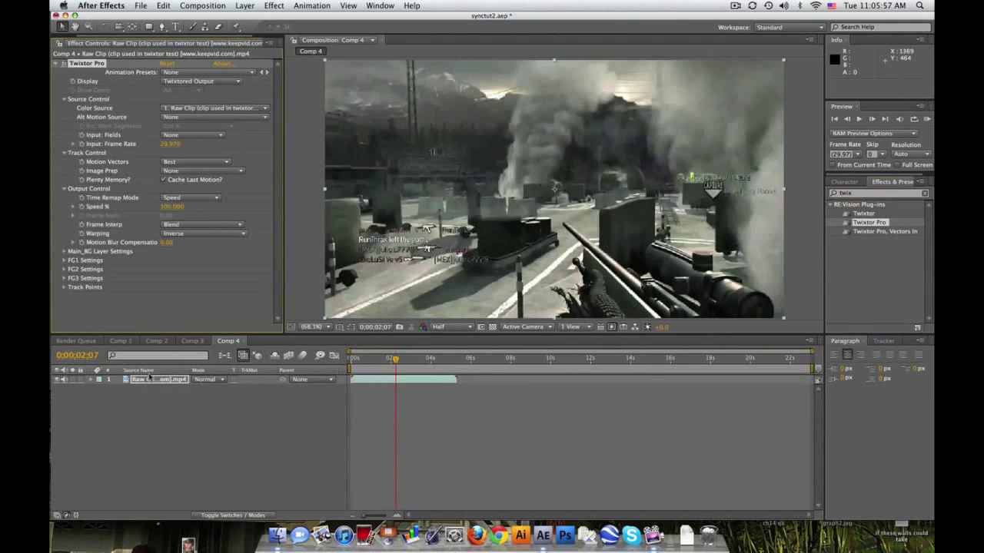
click(395, 361)
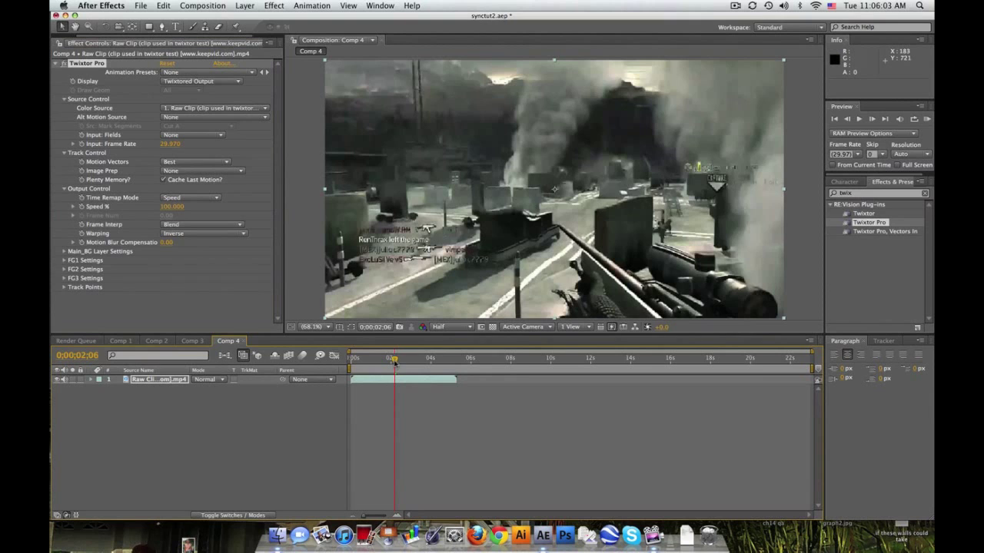
drag(394, 361, 394, 360)
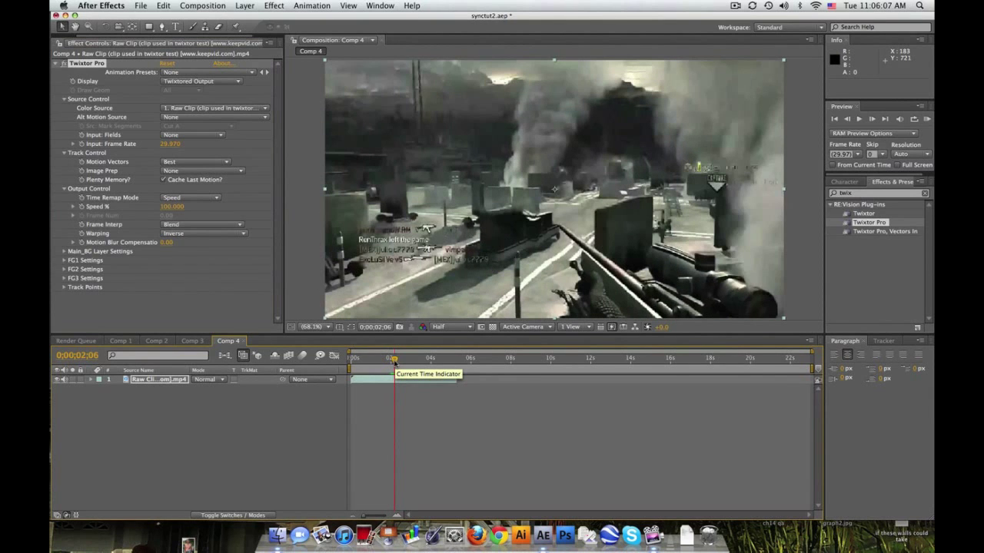
click(82, 207)
Step: Keyframe Twixtor Speed % from 100 at 2;06 down to 10 at 2;08, then RAM-preview
click(158, 381)
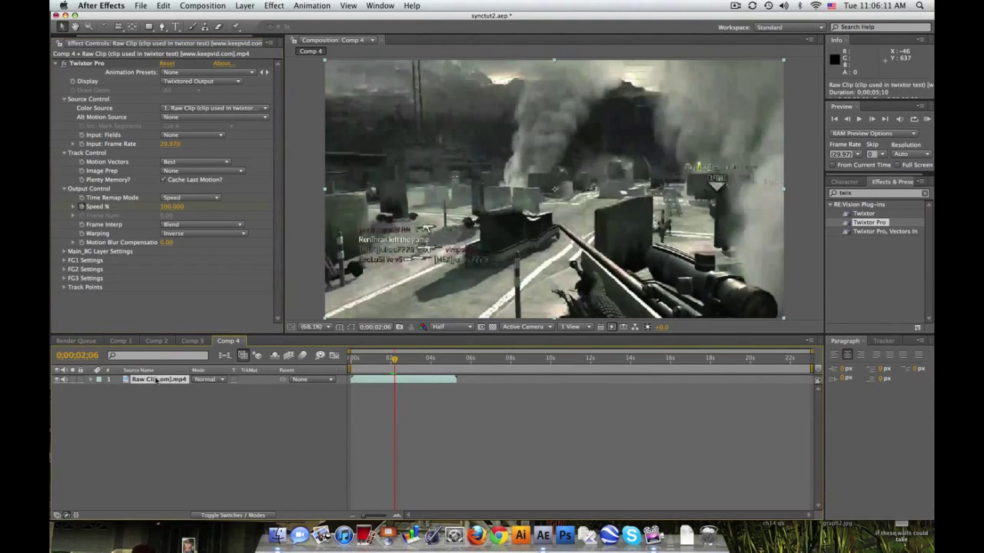
key(u)
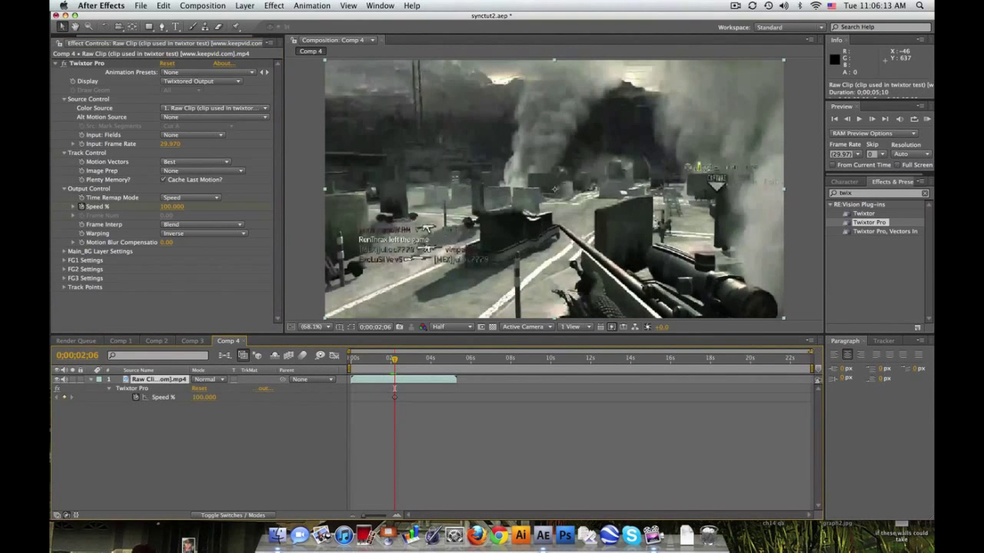
drag(811, 357, 459, 355)
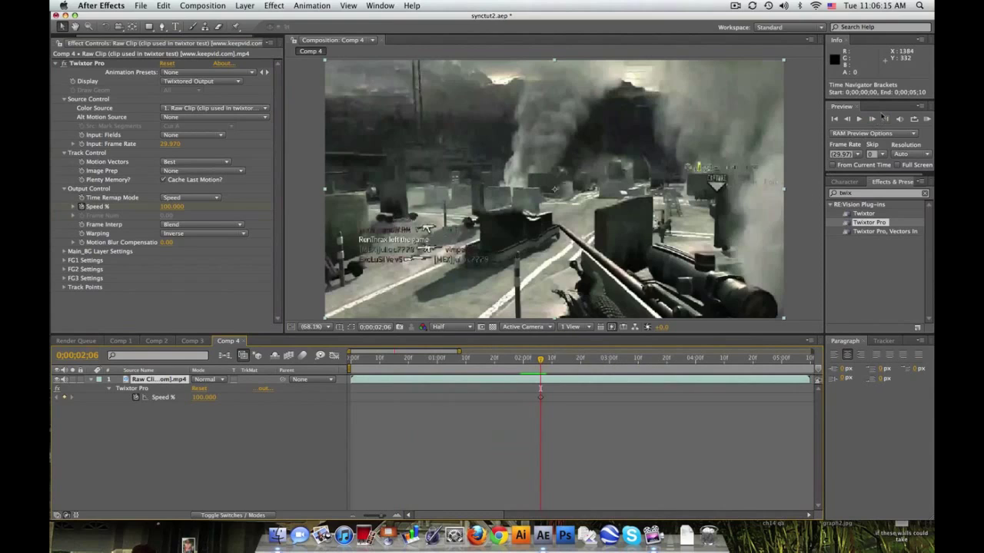
click(873, 119)
click(173, 208)
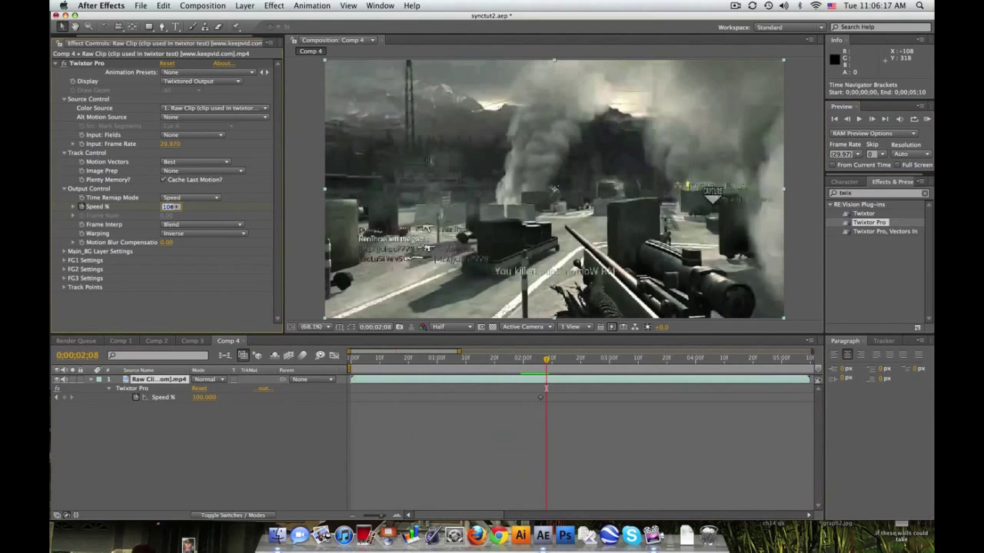
text(10)
key(Return)
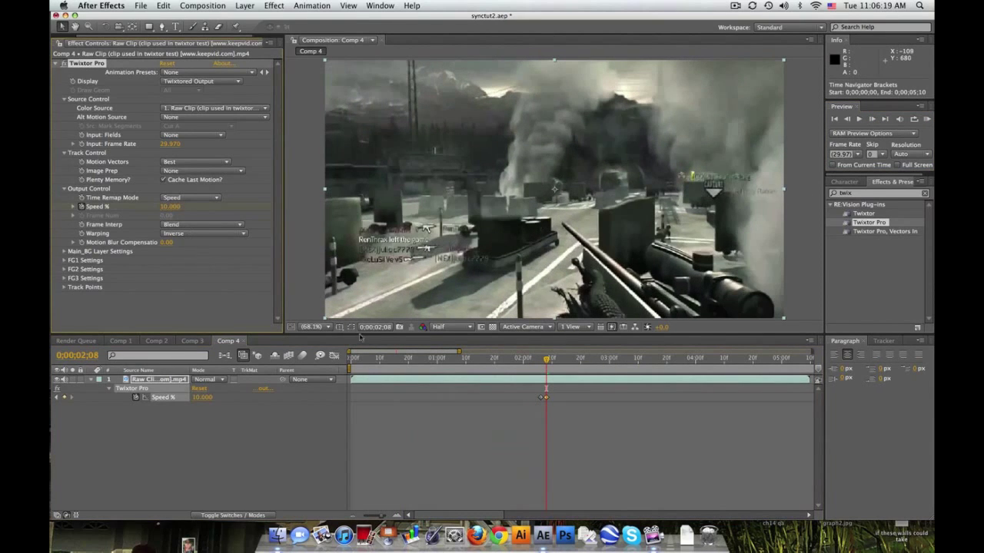
drag(459, 355, 525, 355)
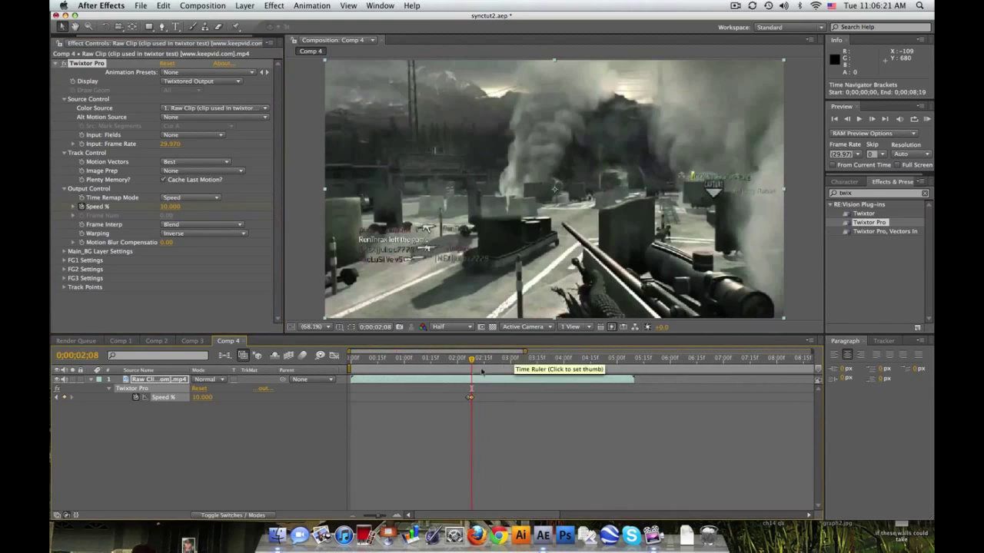
click(926, 119)
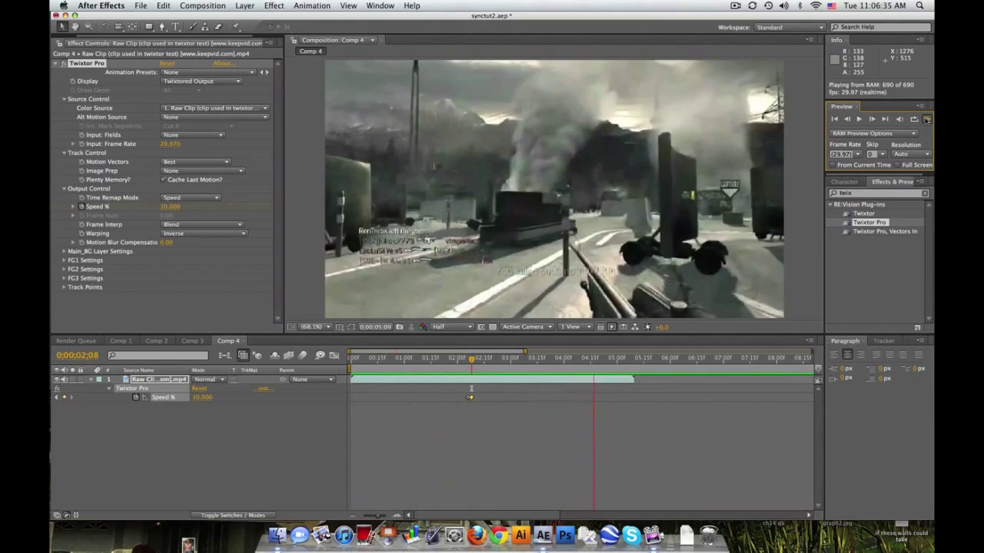
click(623, 402)
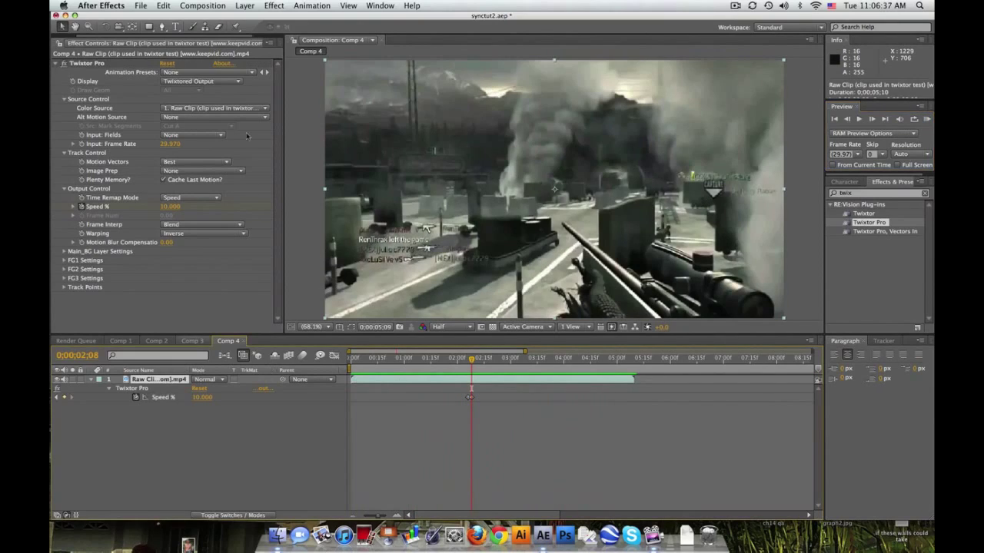
click(245, 7)
mouse_move(251, 120)
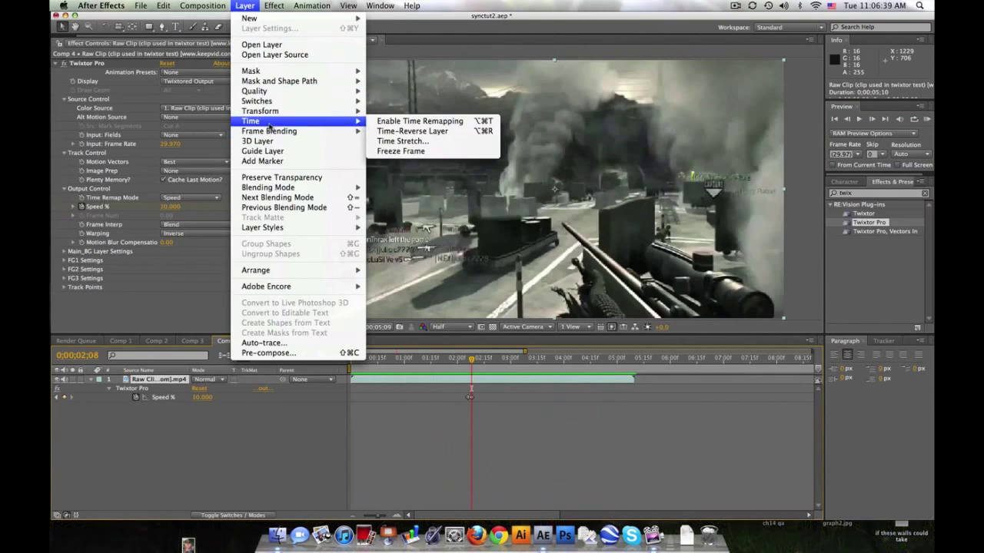
click(376, 121)
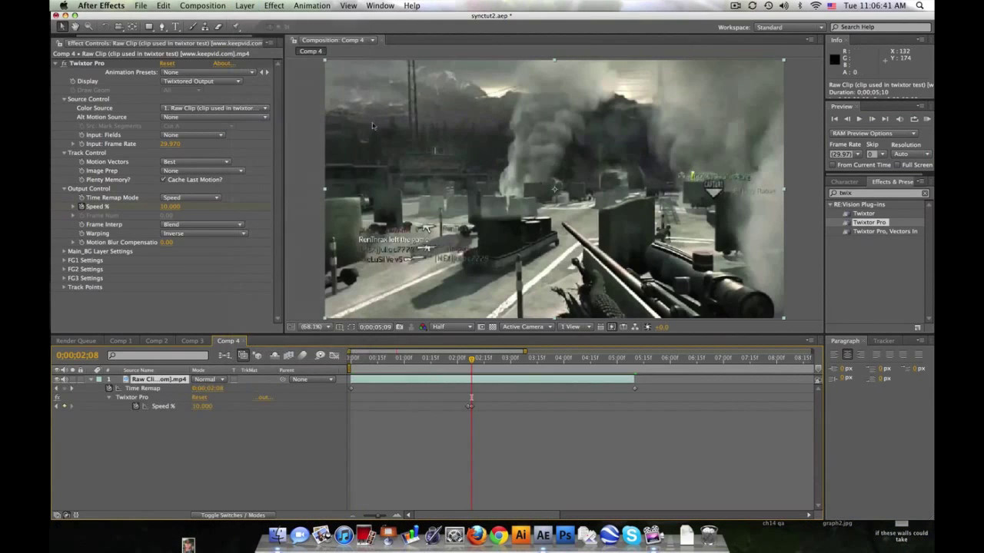
drag(634, 388, 758, 388)
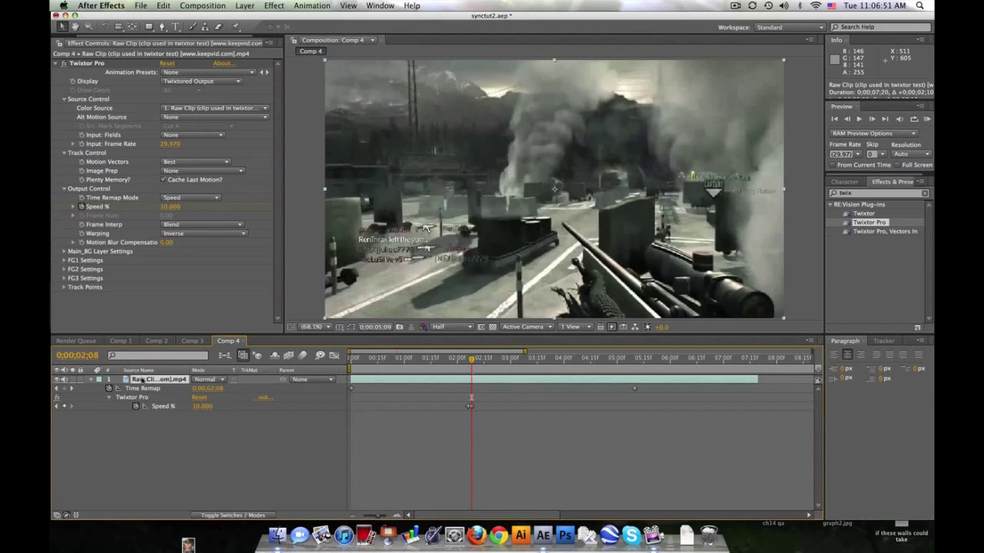
click(137, 388)
key(Delete)
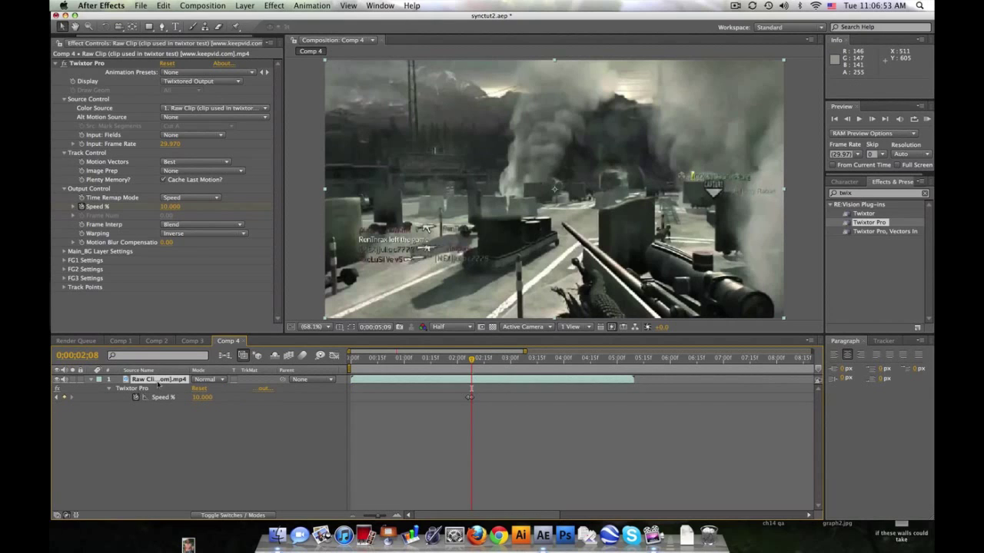
Step: Pre-compose the Twixtor-slowed gameplay layer into a new comp named Clip
click(158, 383)
click(210, 6)
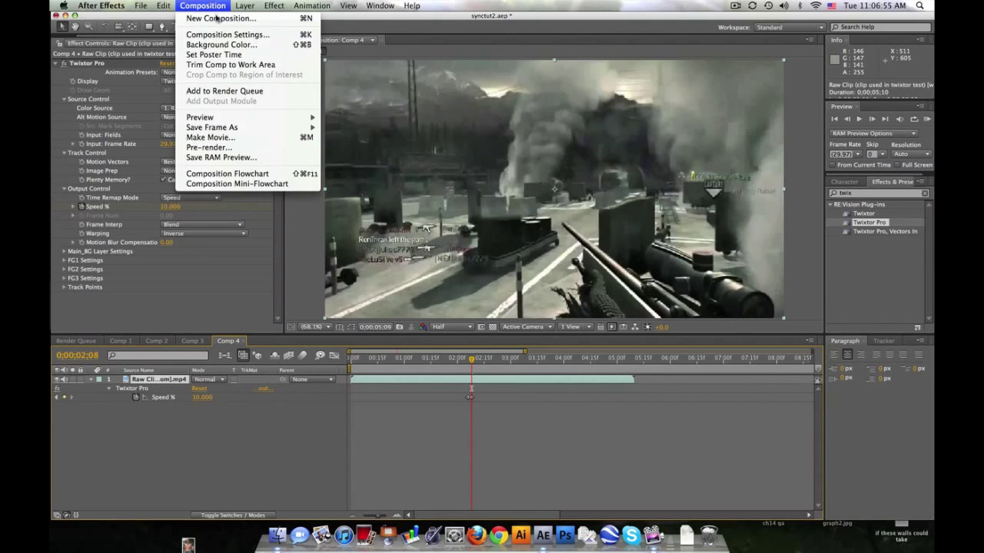
click(259, 353)
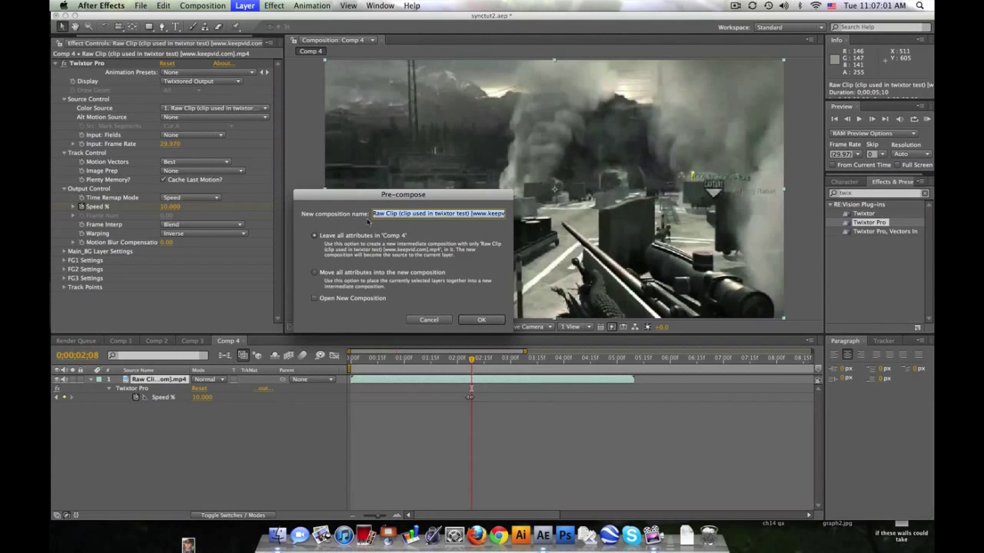
text(c)
key(Return)
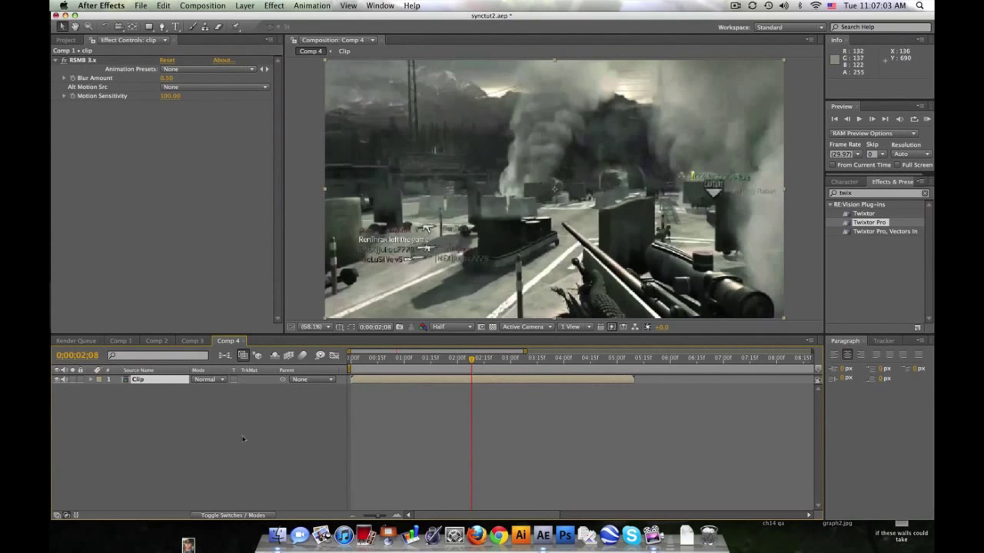
Step: Open the Clip precomp and begin editing its composition Duration
double_click(161, 380)
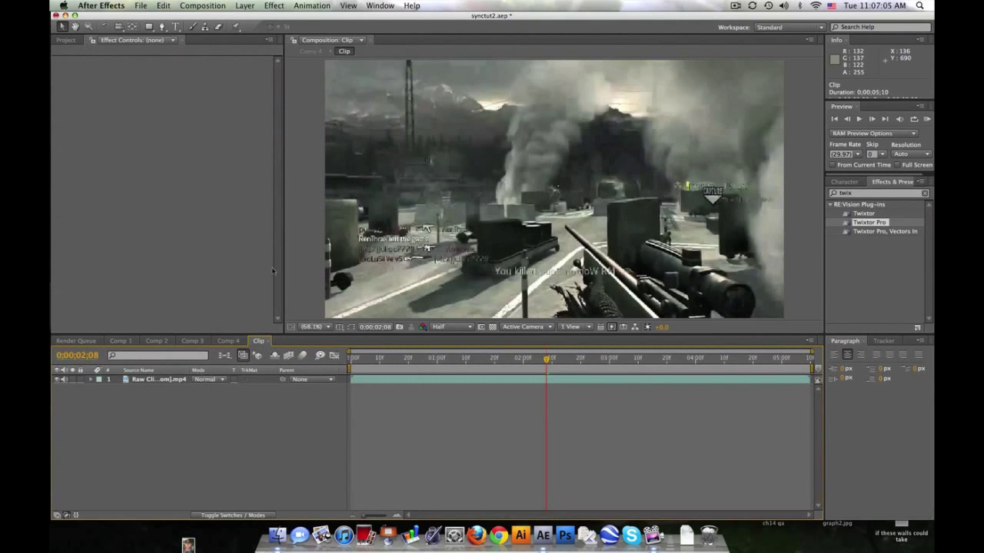
click(209, 5)
click(213, 34)
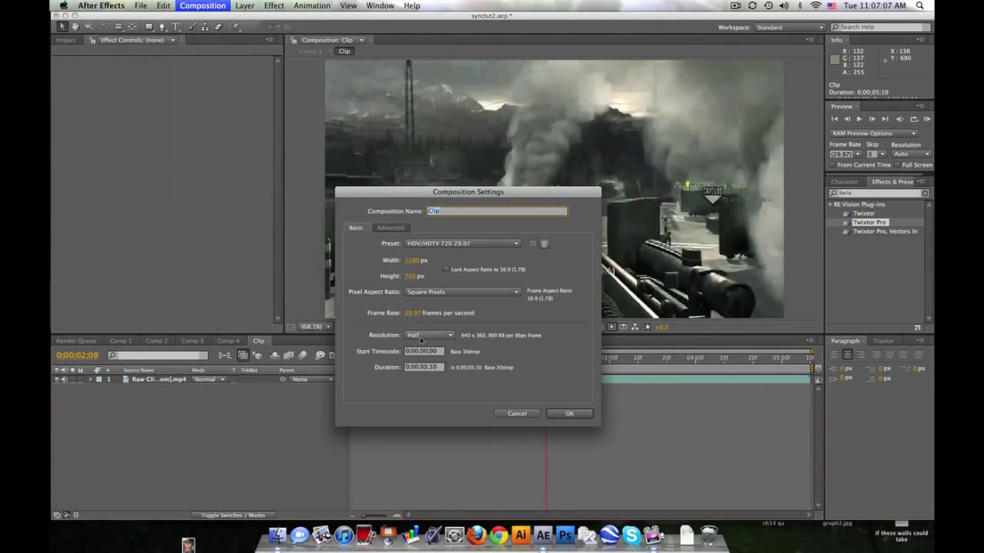
click(432, 368)
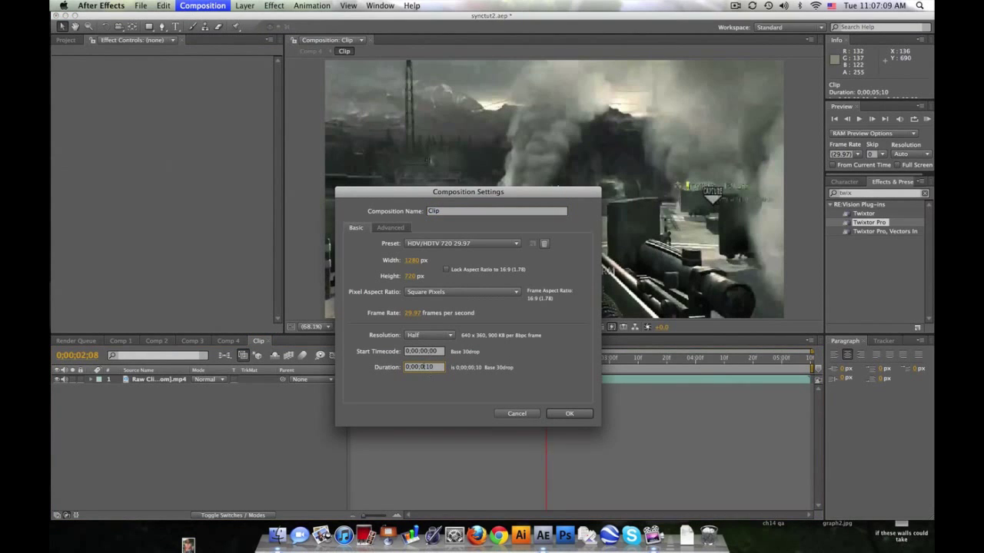
Step: Confirm the longer Clip duration and stretch the Clip layer in Comp 4 to about 17 seconds
key(Return)
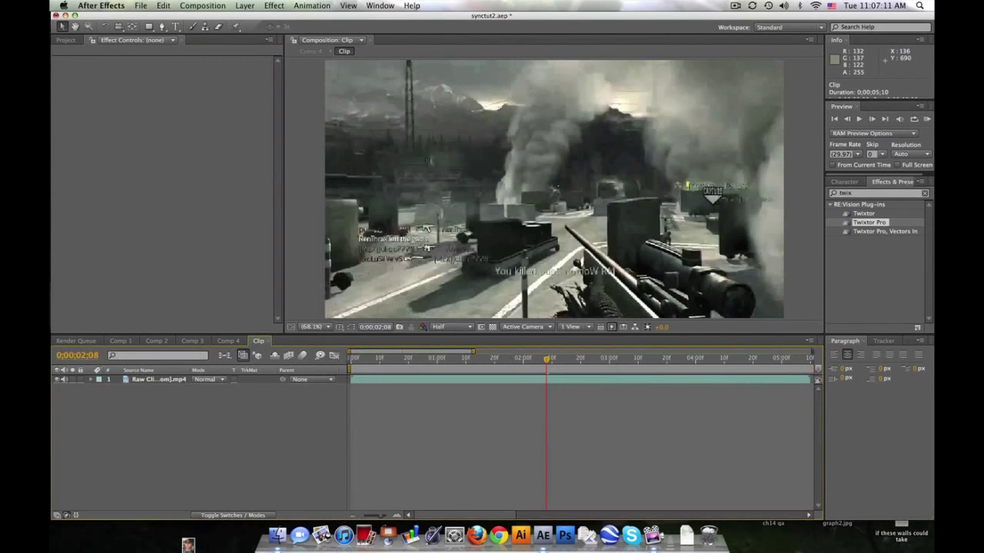
drag(474, 352, 813, 351)
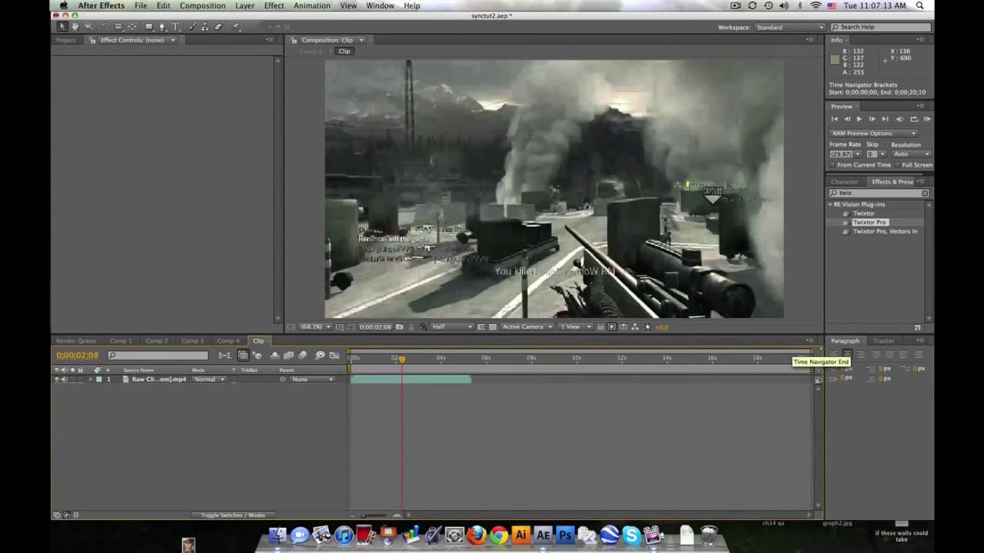
click(228, 341)
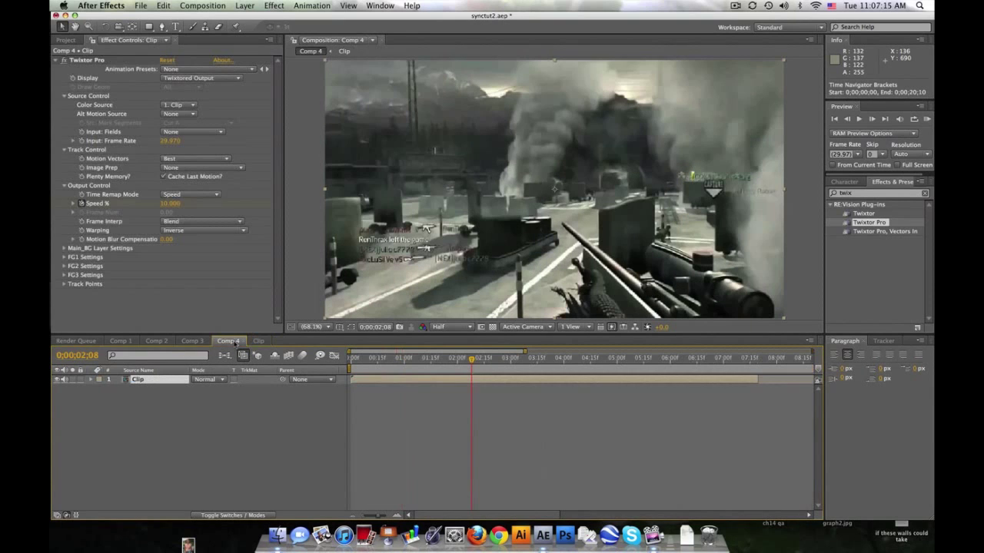
drag(527, 352, 814, 352)
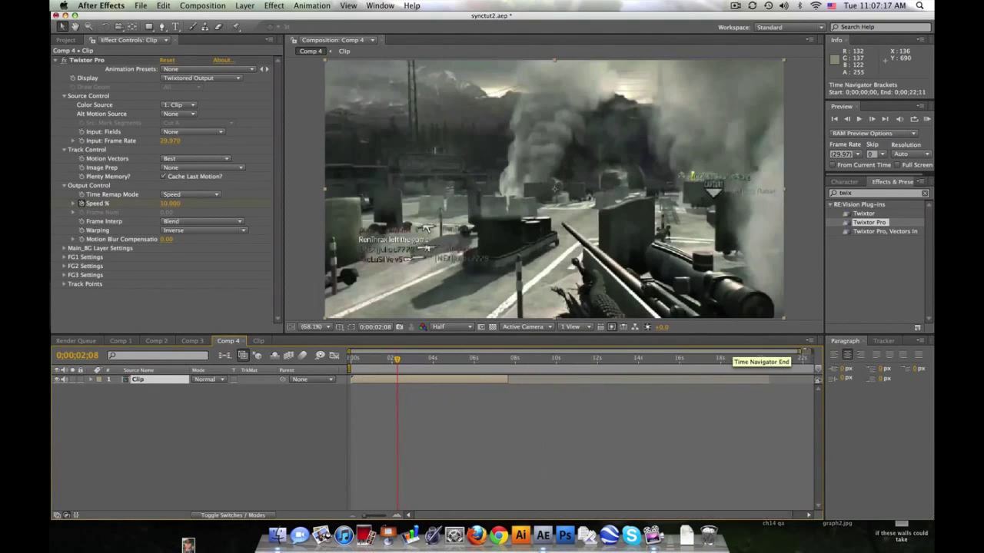
drag(503, 379, 704, 380)
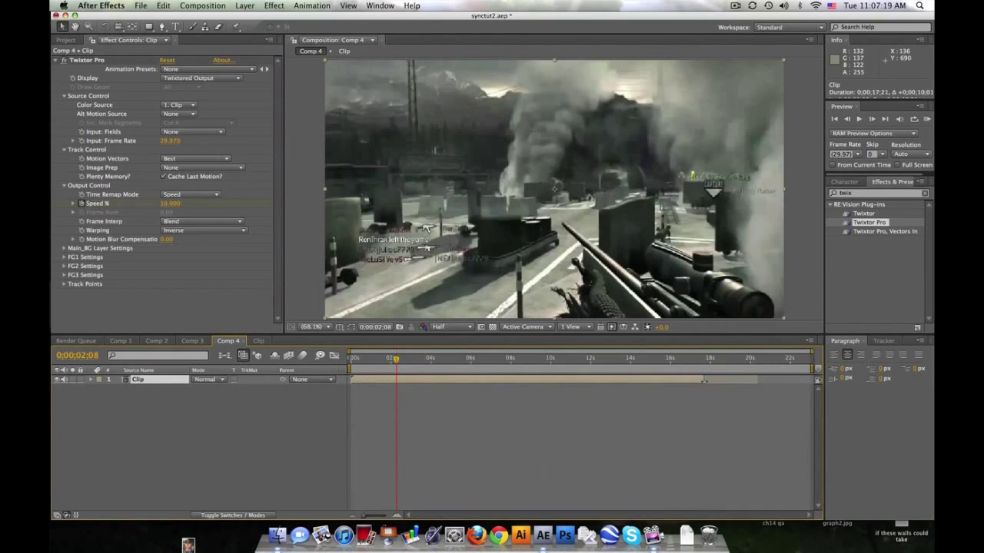
Step: Preview the slowed clip in real time from around 6 seconds
click(436, 360)
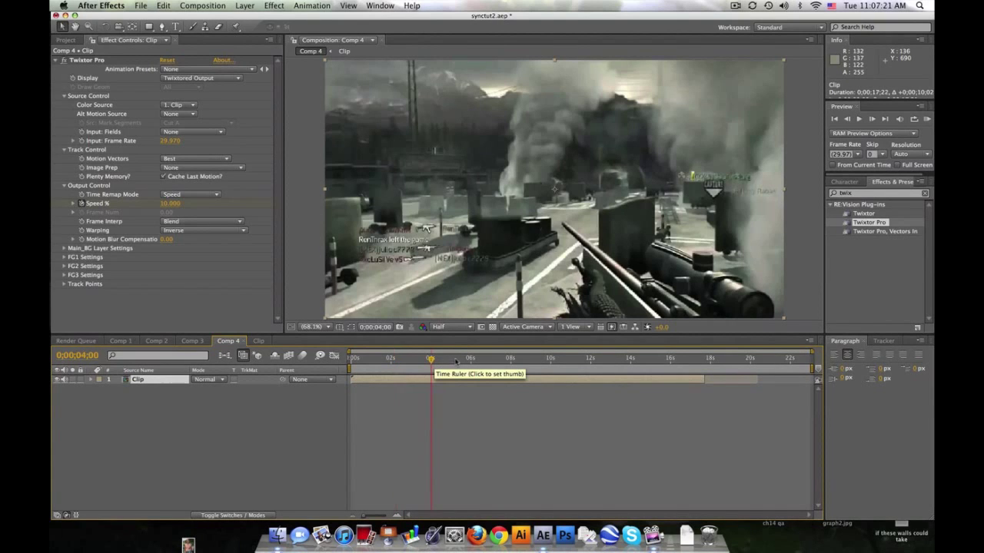
click(472, 360)
click(926, 119)
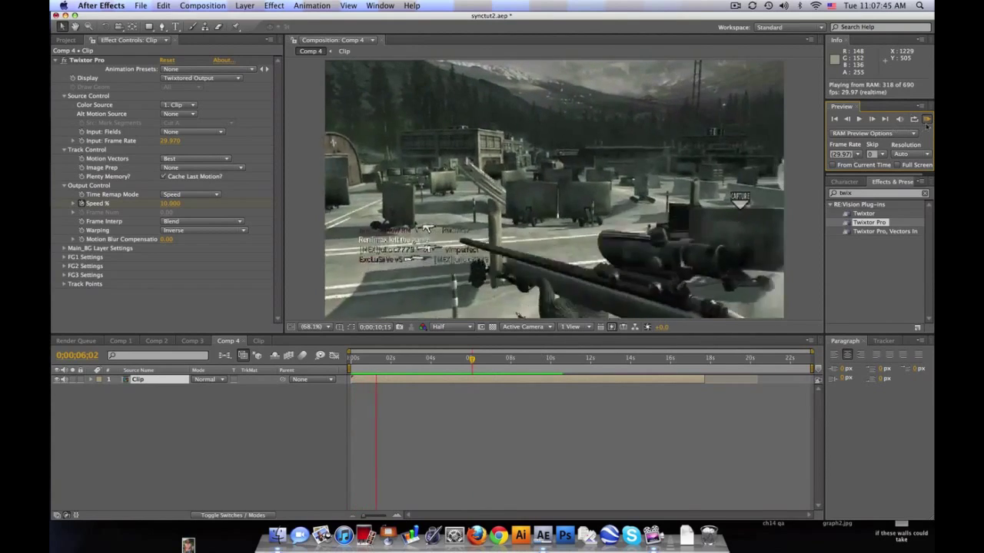
key(space)
Step: Set Twixtor Pro's Motion Blur Compensation to 1 and move the playhead to 7;23
click(166, 239)
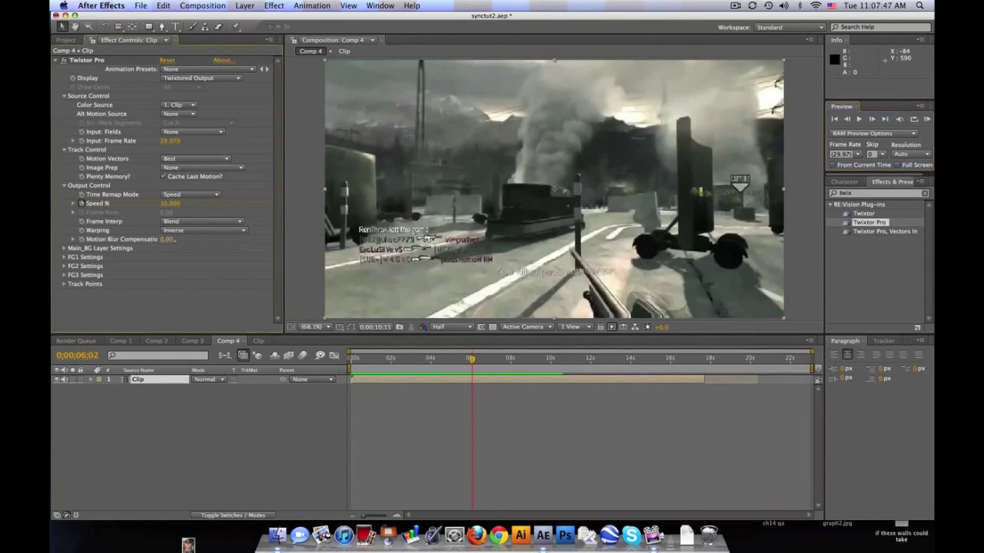
text(1)
key(Return)
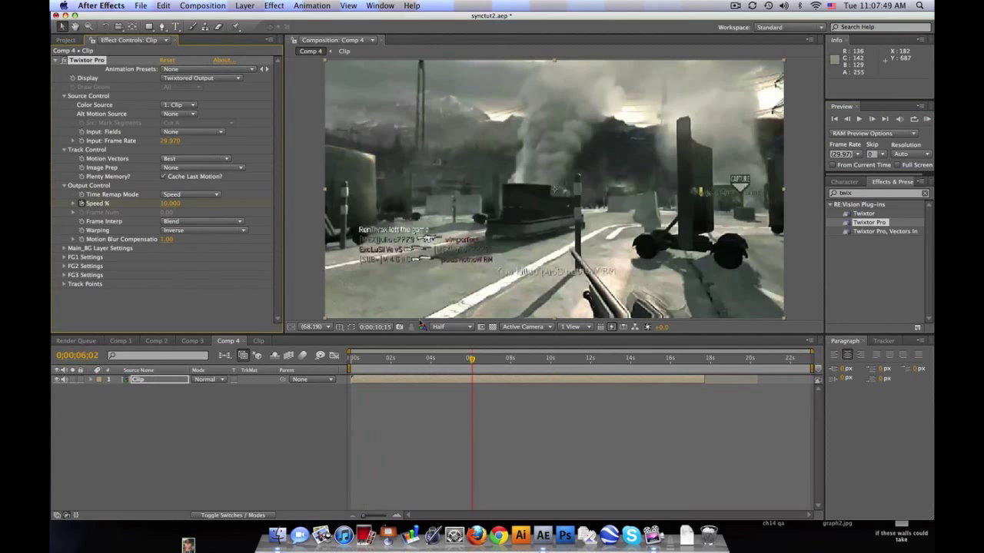
drag(472, 358, 506, 362)
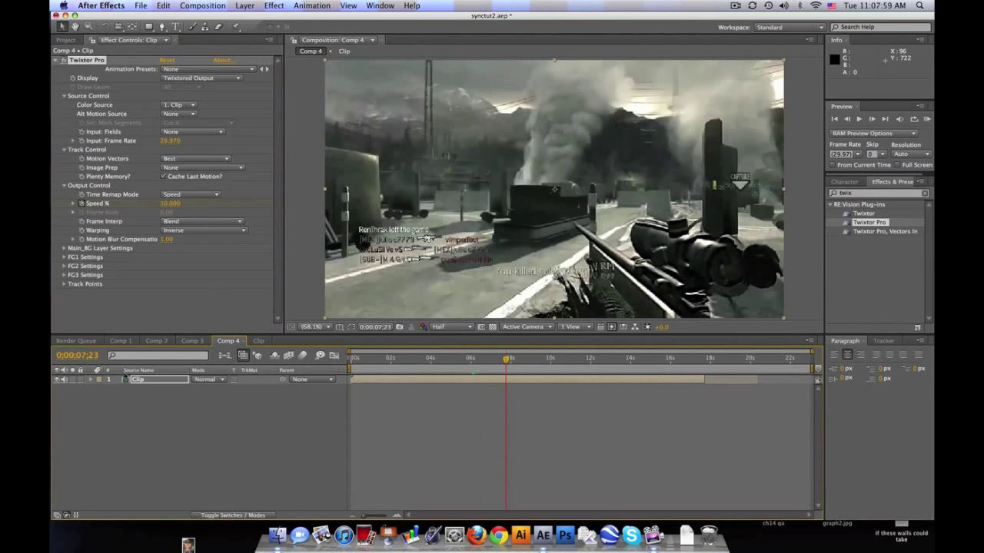
Step: Show the Clip layer's audio waveform, preview Comp 4 with sound, then collapse Audio
click(91, 380)
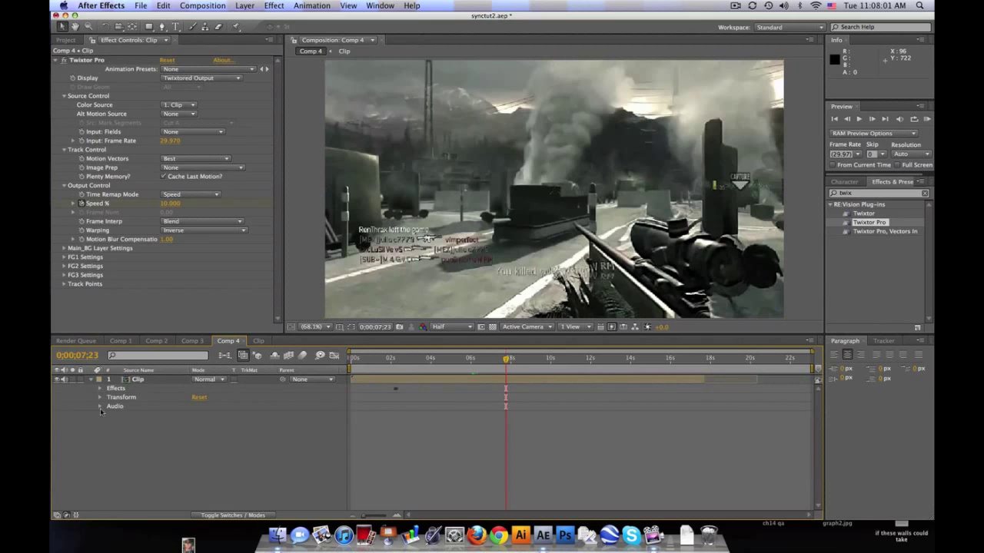
click(100, 406)
click(109, 425)
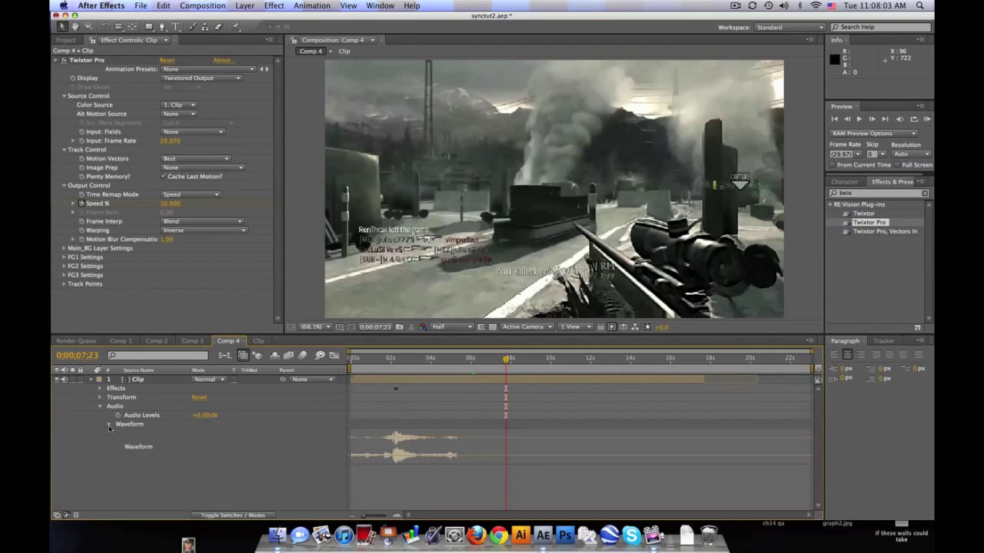
click(927, 120)
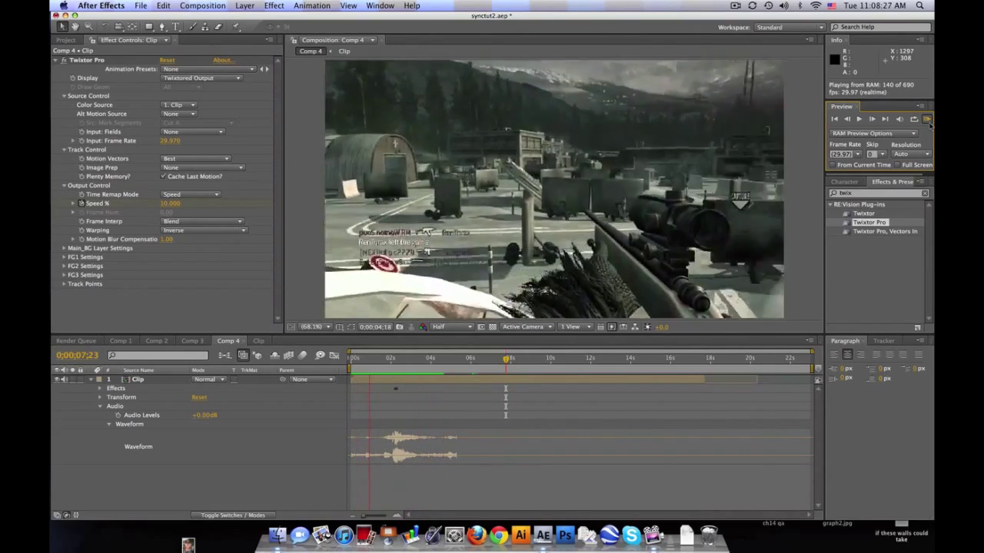
click(928, 121)
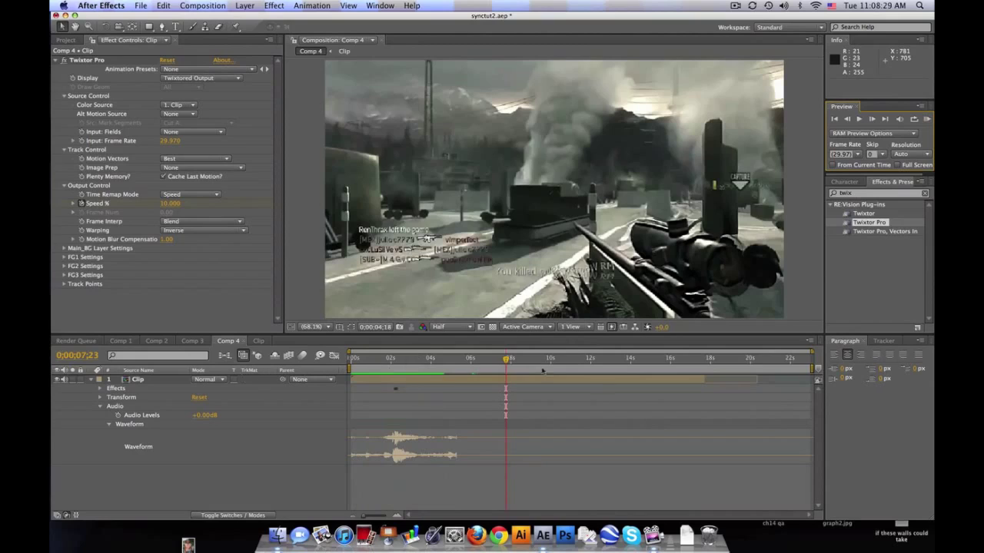
click(100, 407)
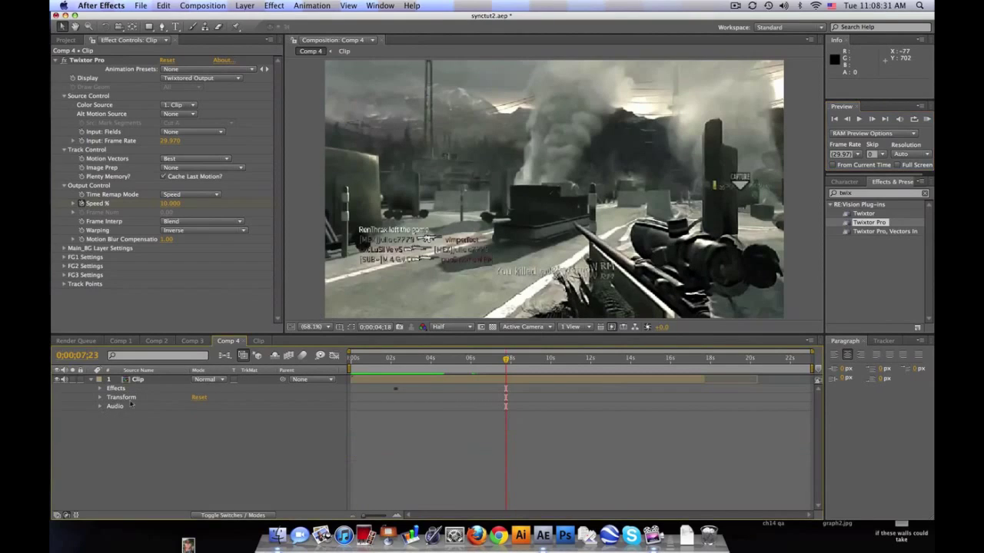
Step: In Comp 2, duplicate the CoD 4 layer and remove Time Remap from the top copy
click(192, 340)
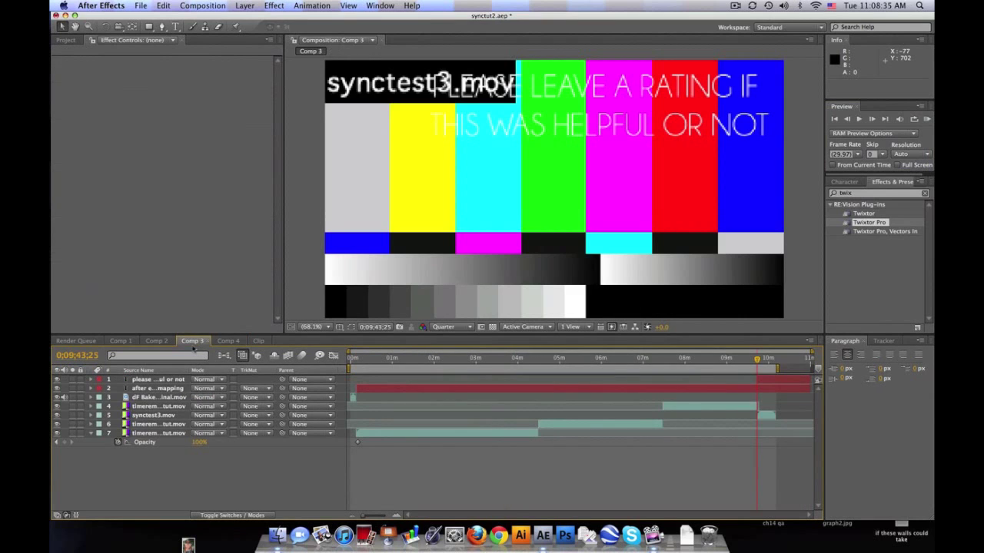
click(161, 342)
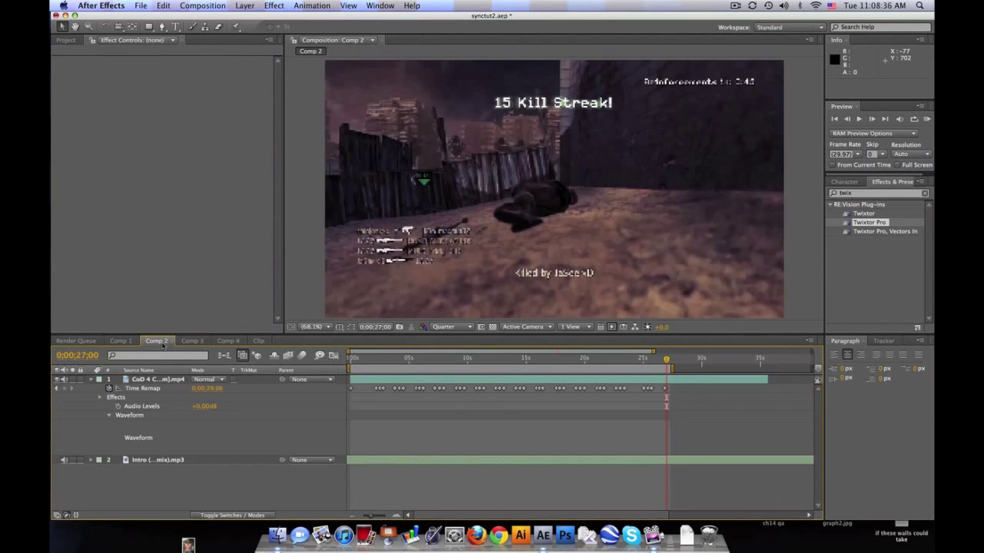
click(91, 380)
click(159, 380)
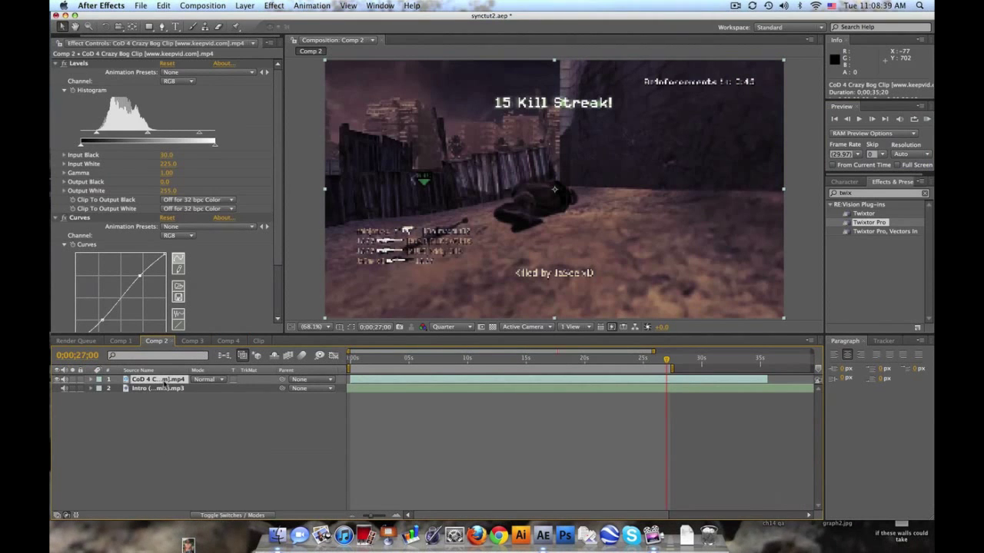
key(ctrl+d)
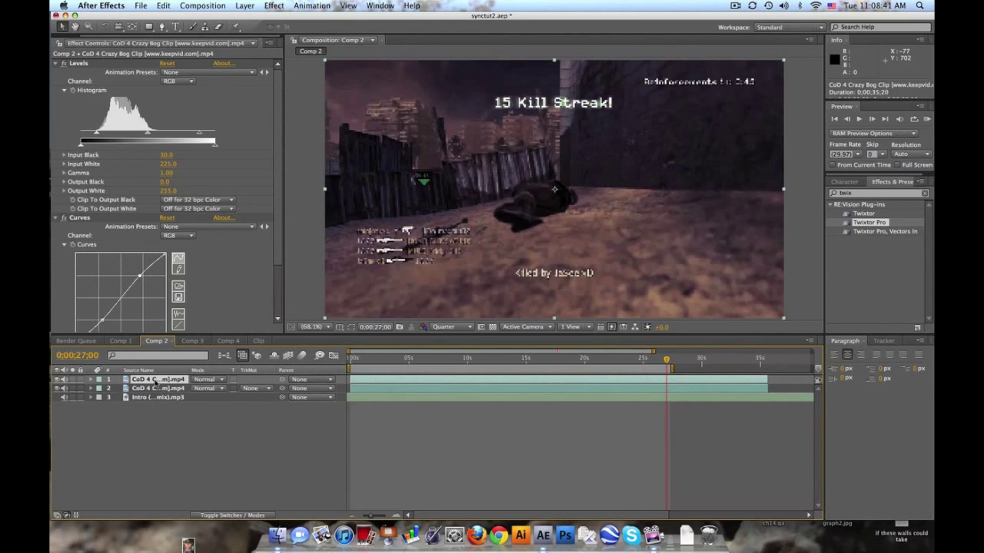
key(u)
click(142, 388)
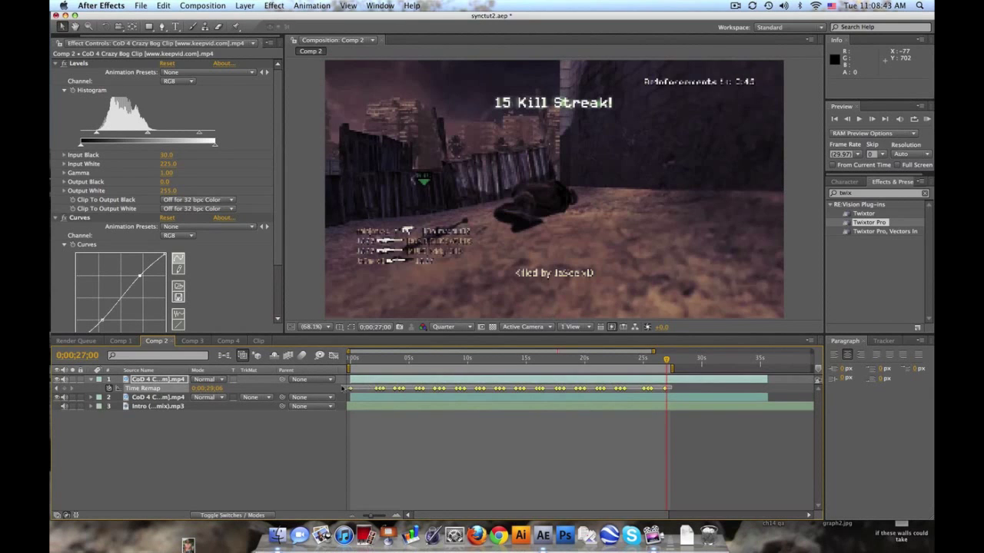
key(Delete)
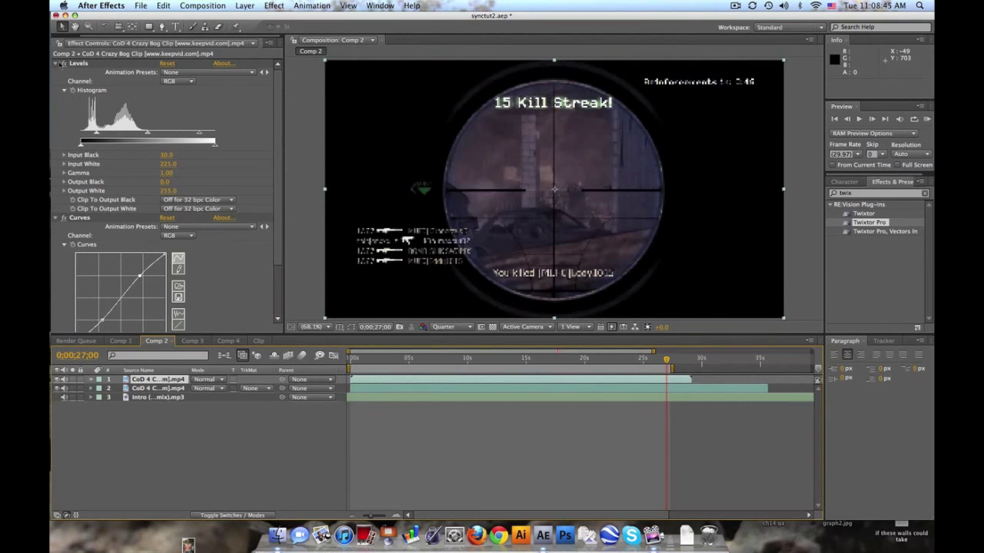
Step: Delete the RSMB 3.x effect from both CoD 4 layers
click(59, 64)
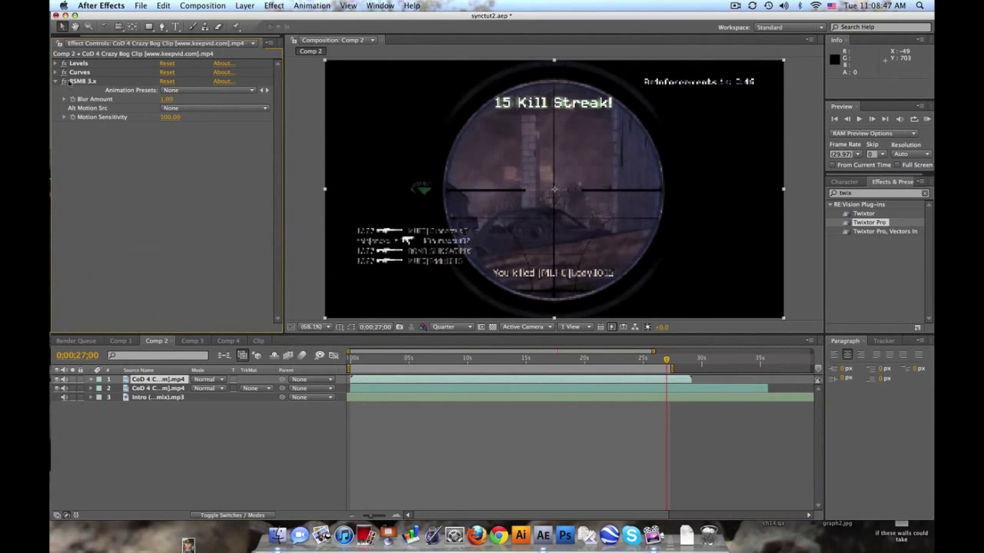
click(81, 80)
key(Delete)
click(168, 389)
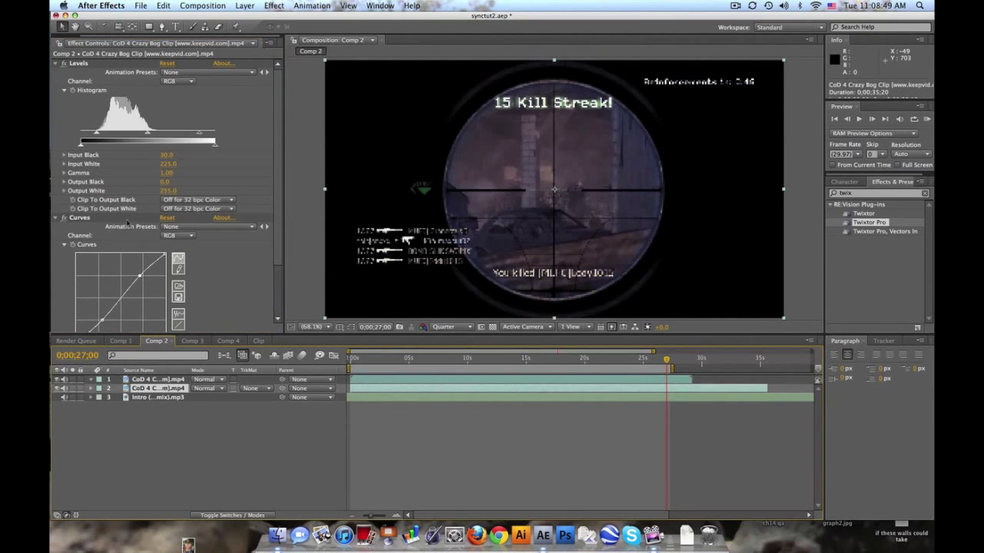
click(56, 64)
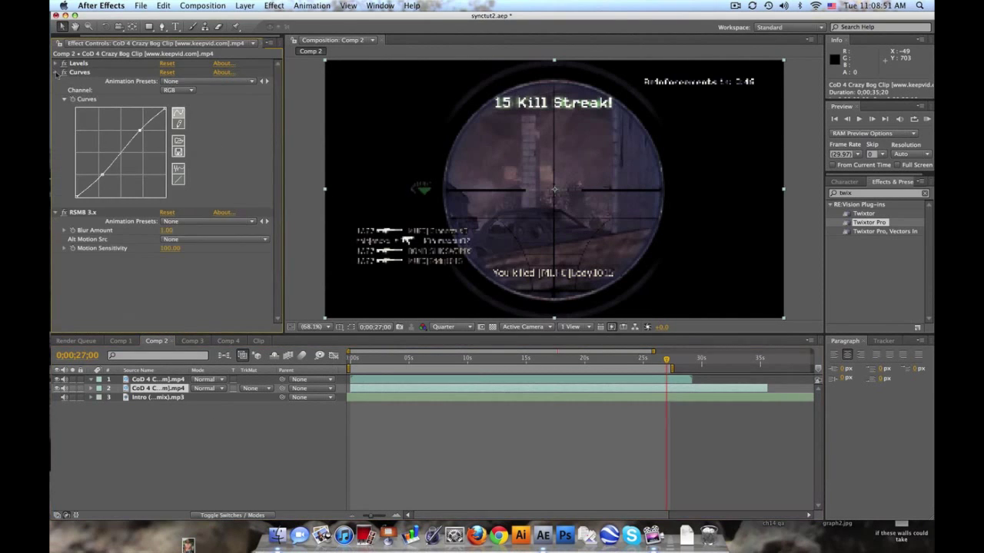
click(56, 73)
click(82, 81)
key(Delete)
Step: Apply Twixtor Pro to the top CoD 4 layer with Time Remap Mode set to Frame Number
click(161, 379)
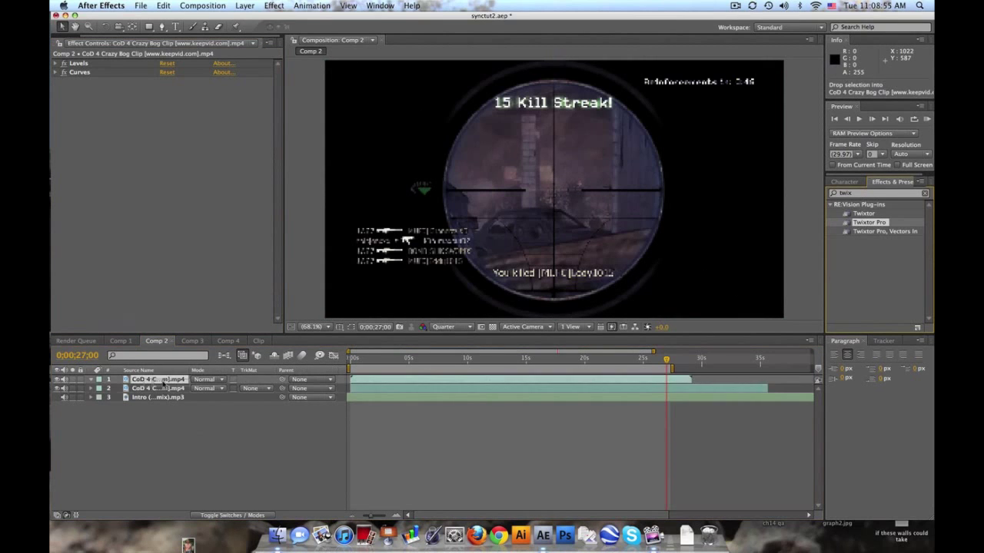
drag(861, 222, 162, 380)
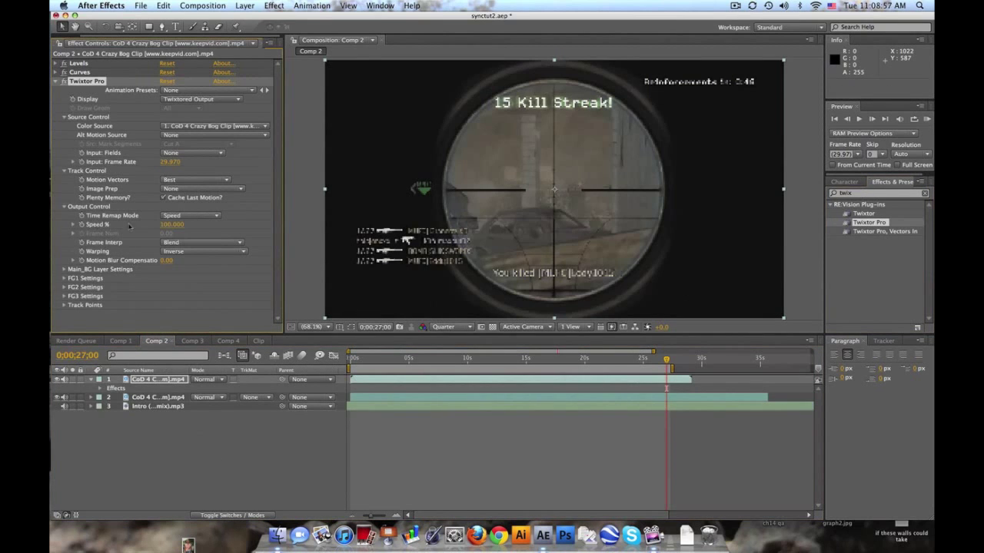
click(183, 219)
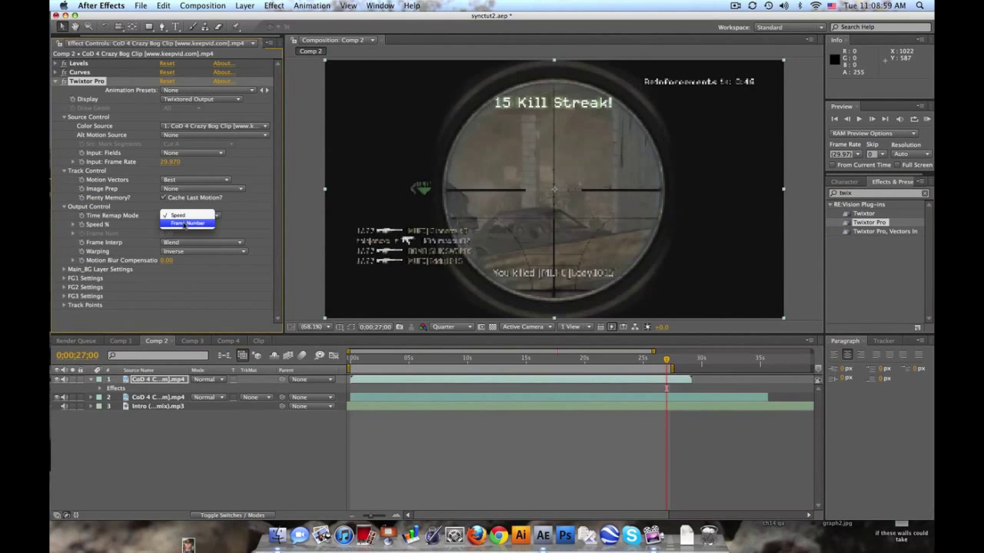
click(211, 228)
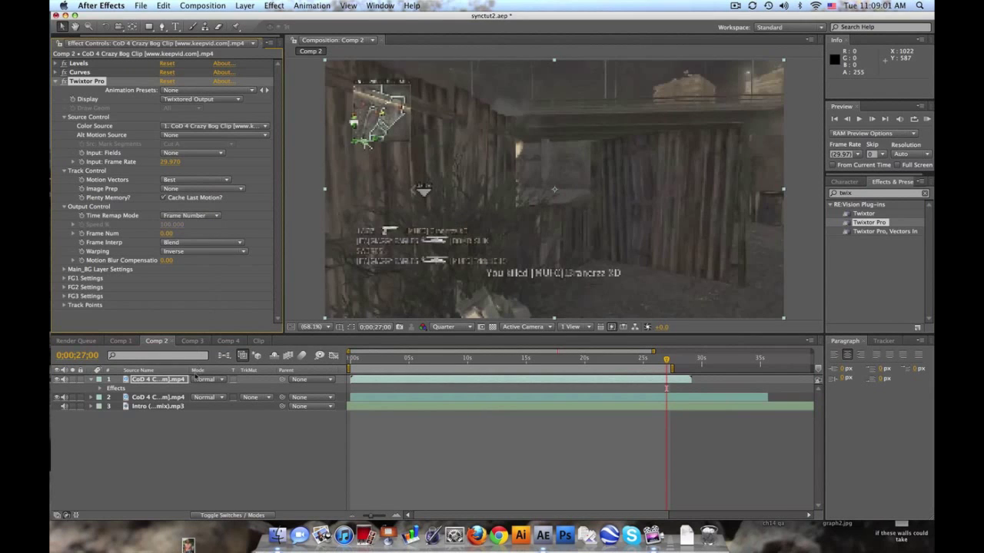
click(175, 398)
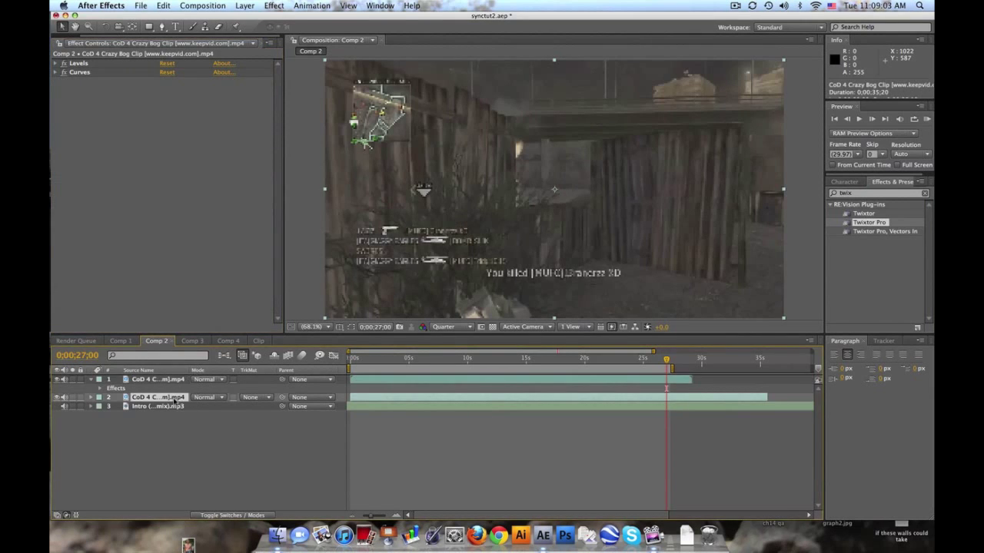
key(u)
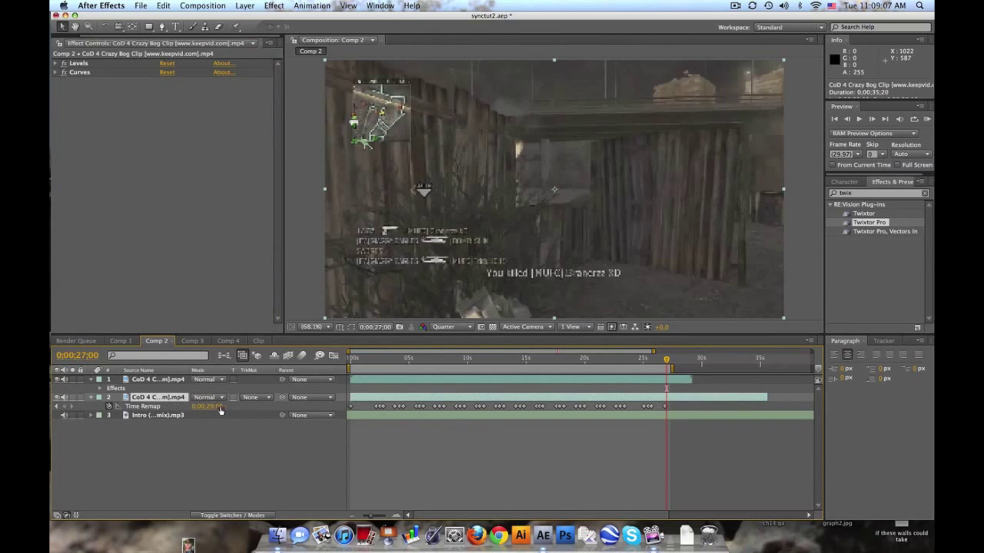
Step: Switch the time display to frame numbers and scrub to around frame 196
super+click(80, 355)
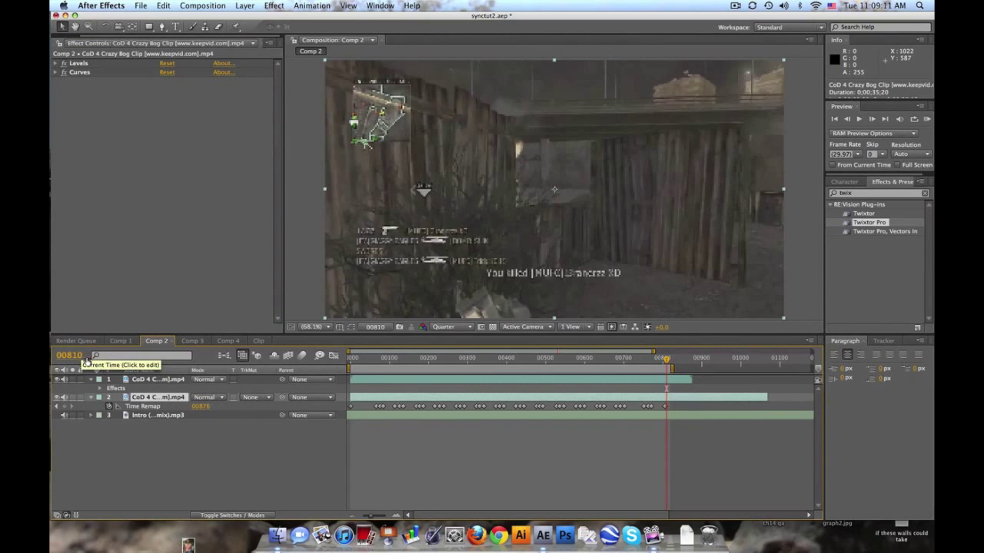
super+click(79, 359)
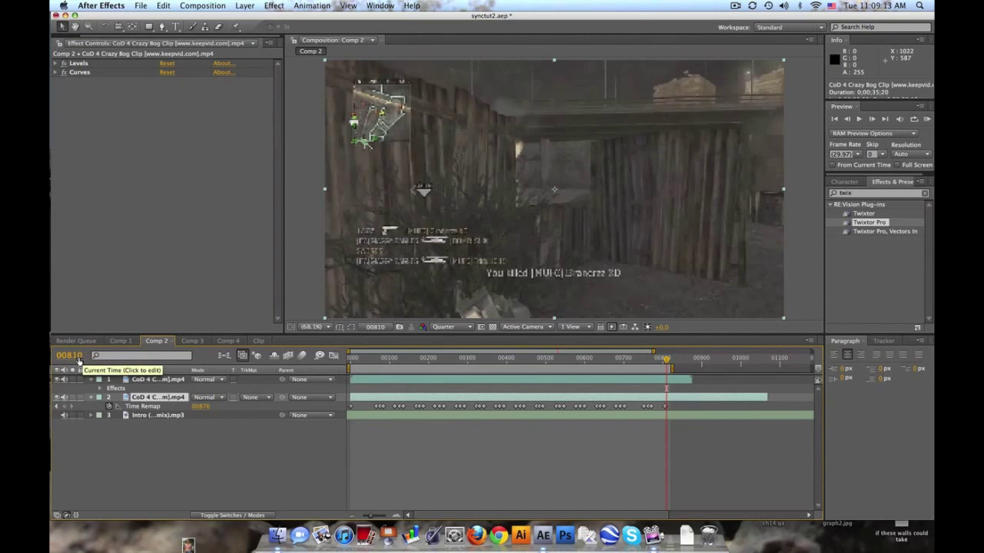
click(380, 358)
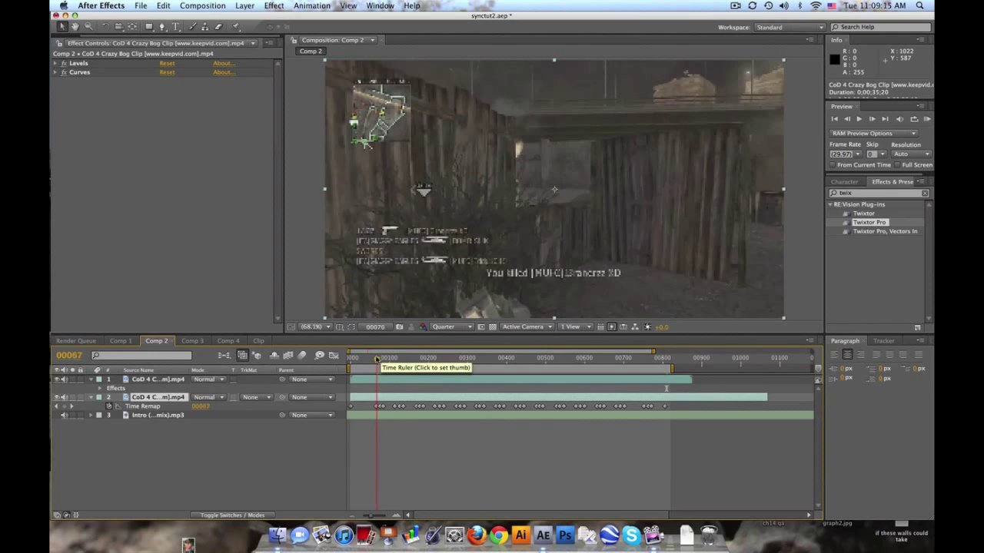
click(386, 358)
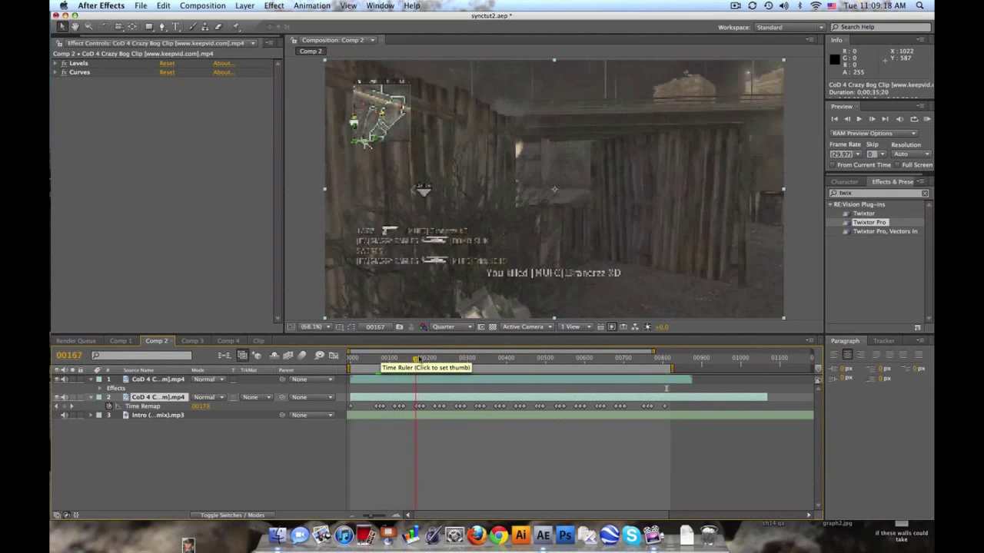
drag(386, 358, 427, 358)
Step: Copy layer 2's 44 Time Remap keyframes and paste them onto the top layer's Twixtor Frame Num
click(160, 380)
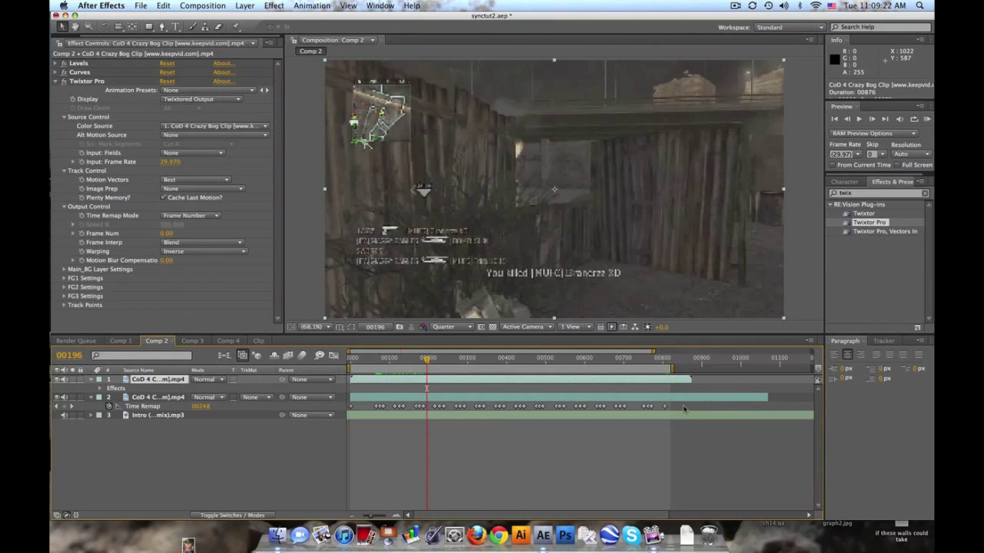
drag(684, 409, 309, 397)
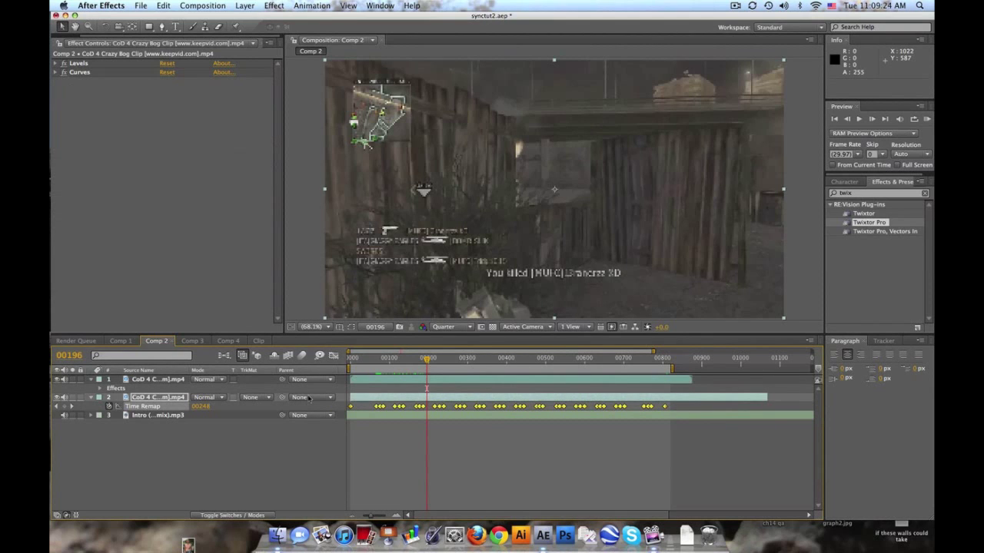
key(ctrl+c)
key(Home)
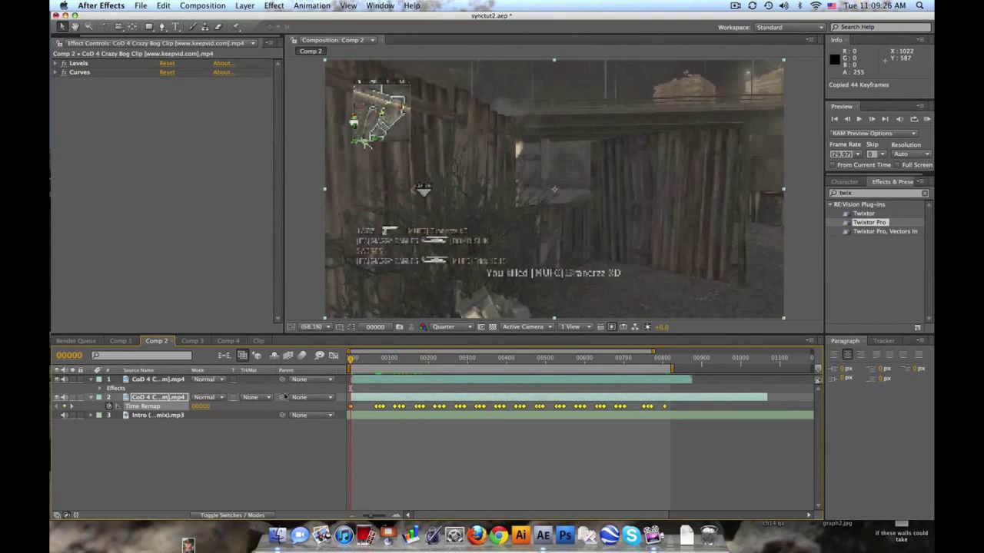
click(183, 381)
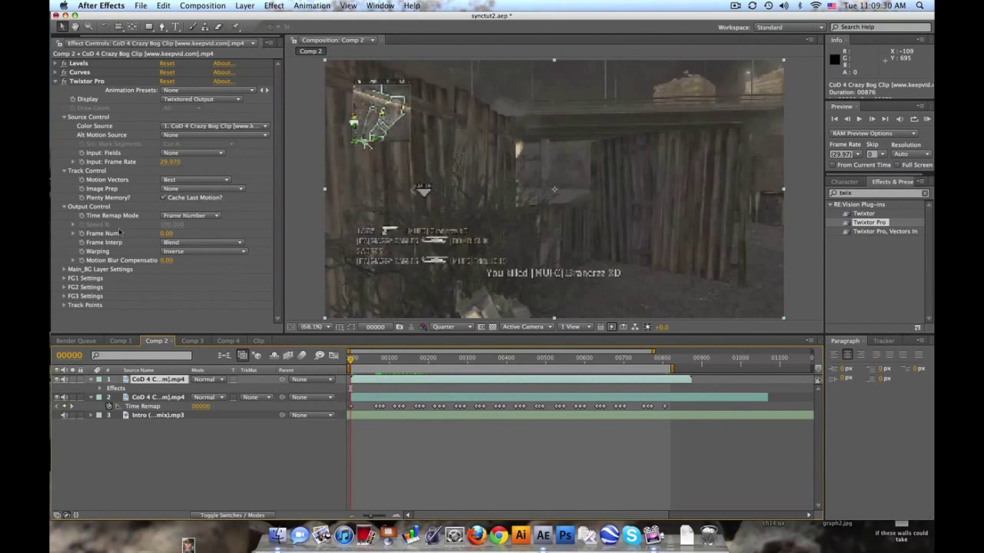
click(86, 233)
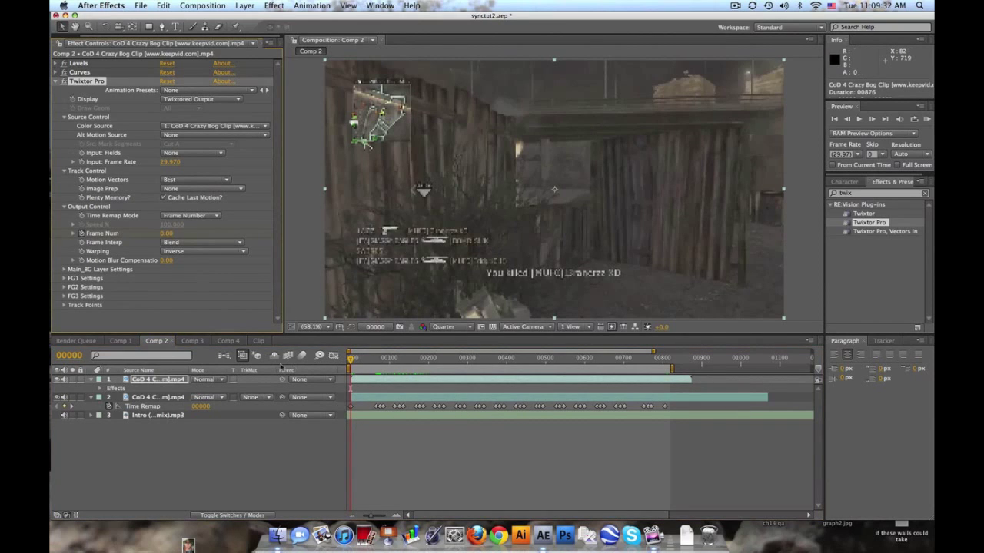
key(s)
key(s)
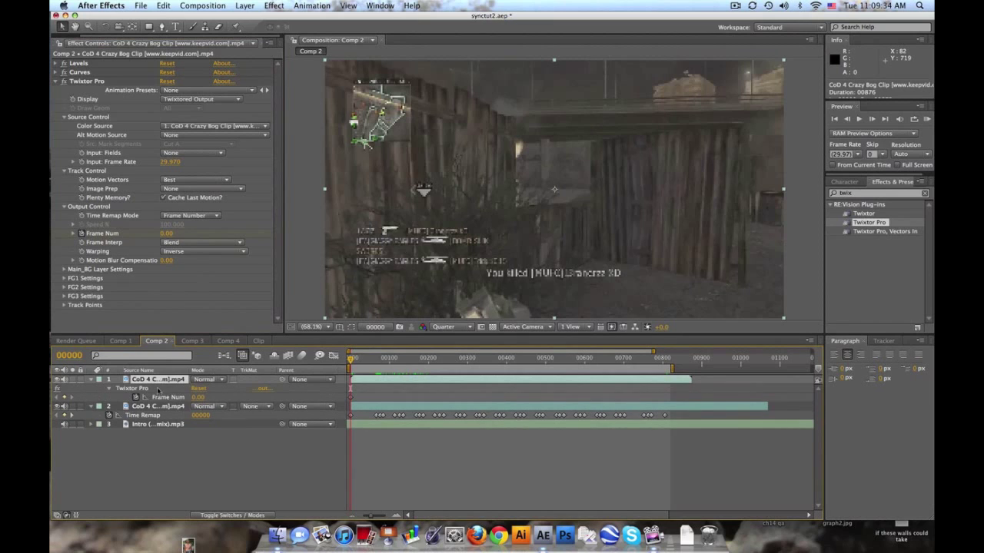
click(162, 397)
key(super+v)
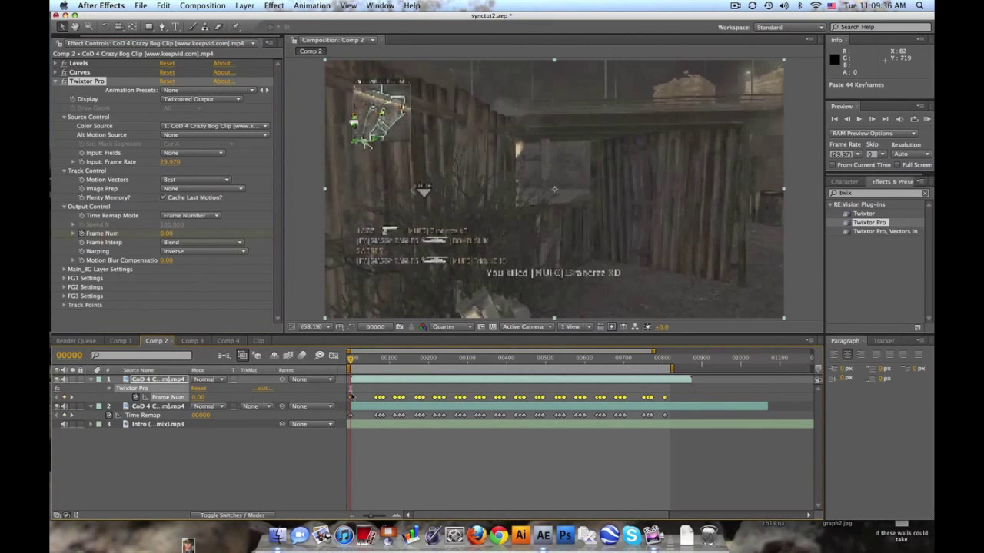
Step: Scrub to check the pasted Frame Num keyframes, delete them, and return to frame 0
drag(370, 359, 429, 359)
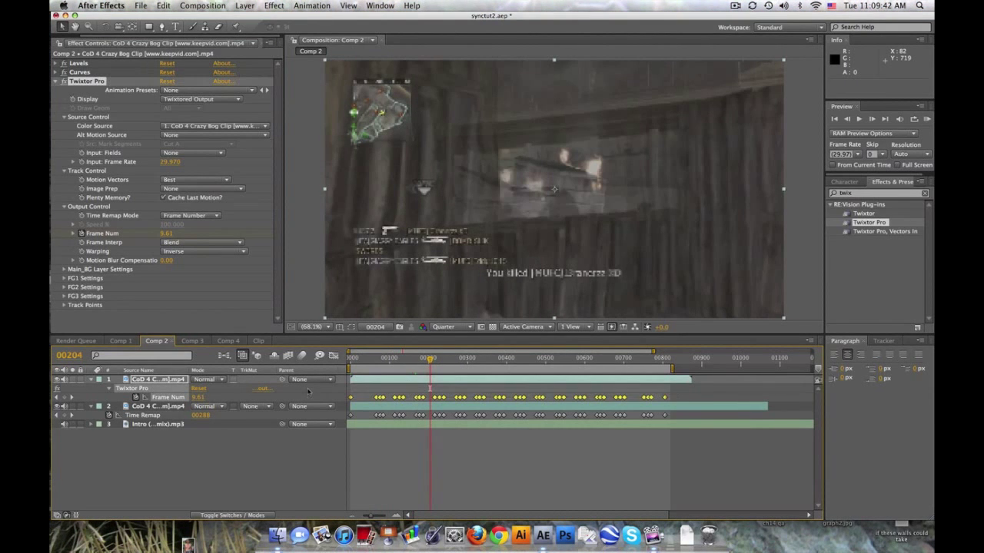
key(Delete)
drag(376, 359, 351, 359)
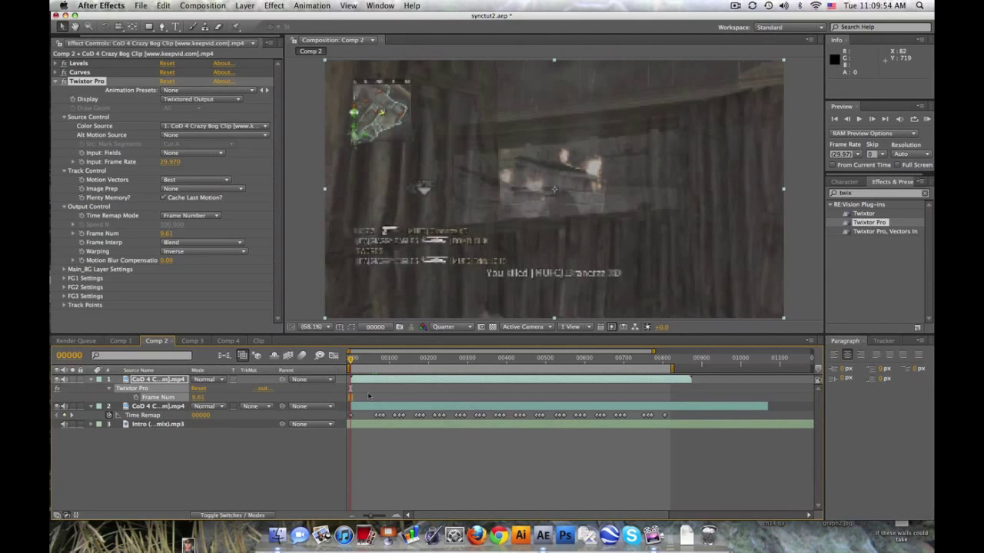
Step: Set Twixtor Pro's Frame Num to 0 at the first frame and start keyframing it
click(203, 397)
text(0)
key(Return)
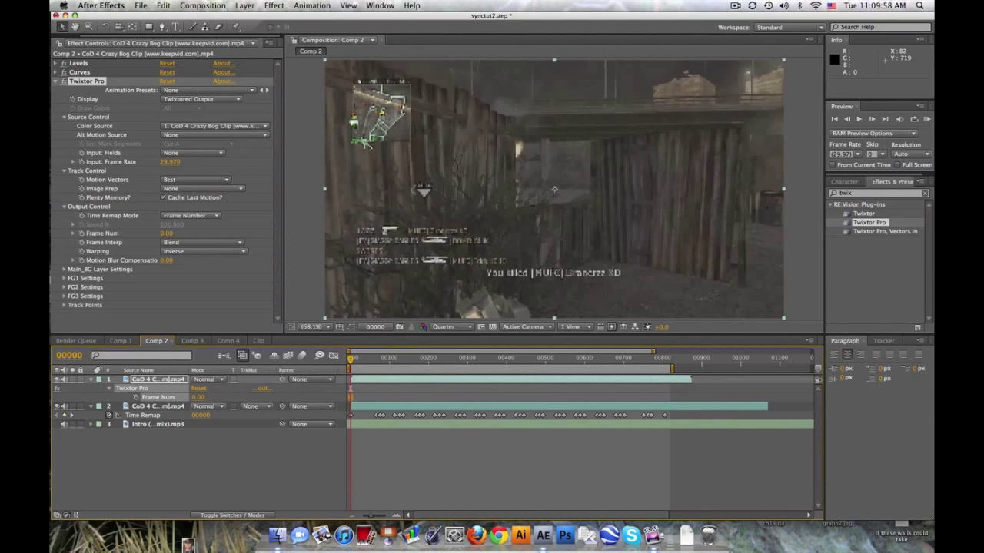
click(134, 397)
Step: Keyframe Frame Num at 66, 75 and 83 on the matching Time Remap keyframes
click(71, 415)
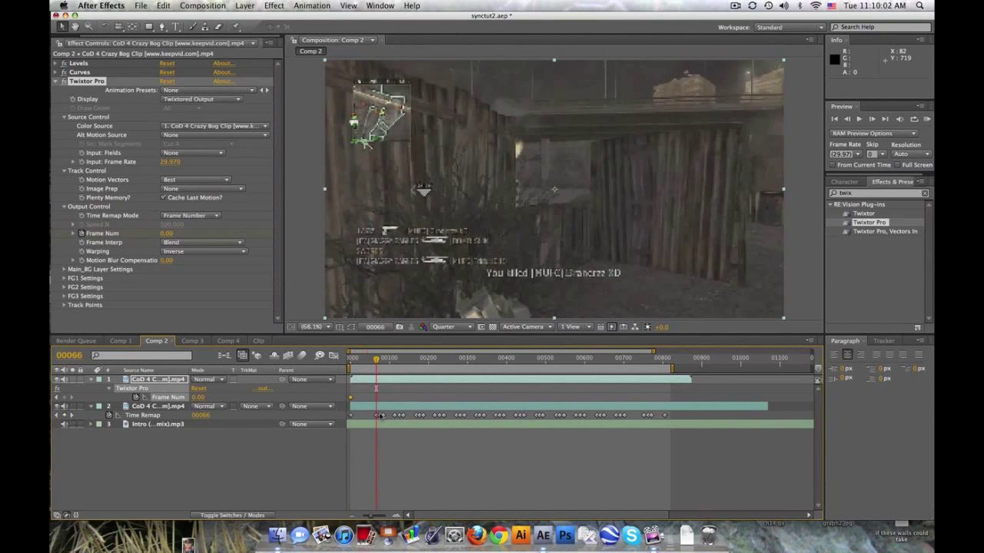
click(197, 397)
text(66)
key(Return)
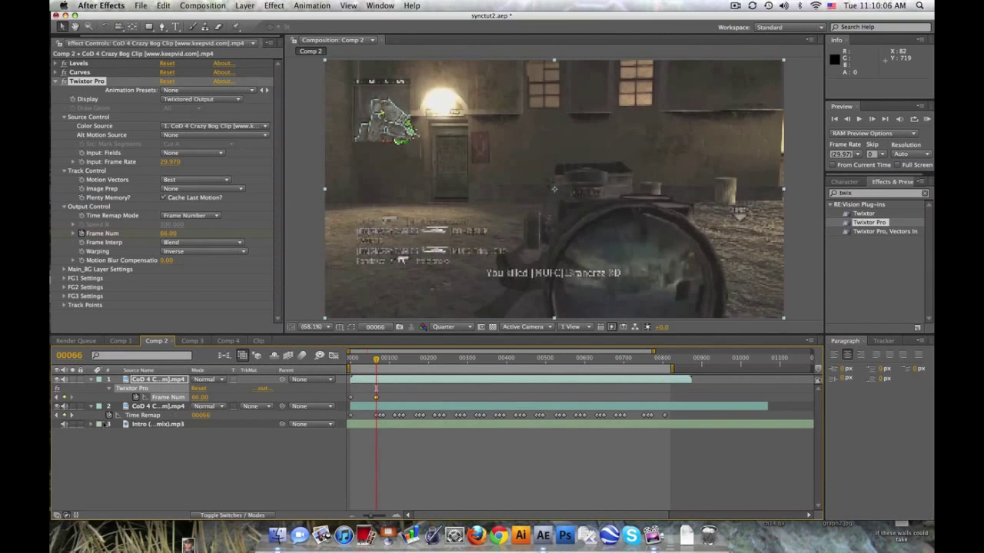
click(72, 415)
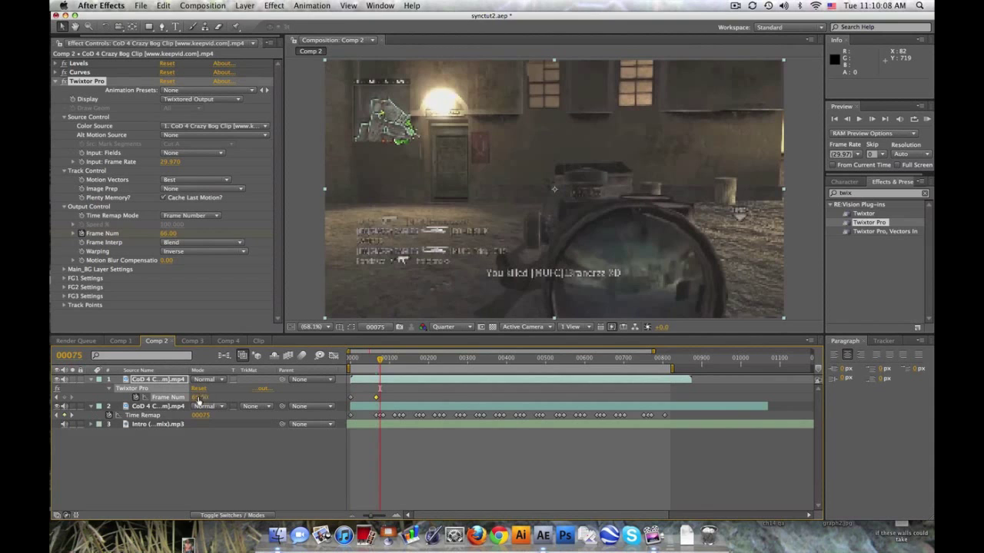
click(198, 398)
text(75)
key(Return)
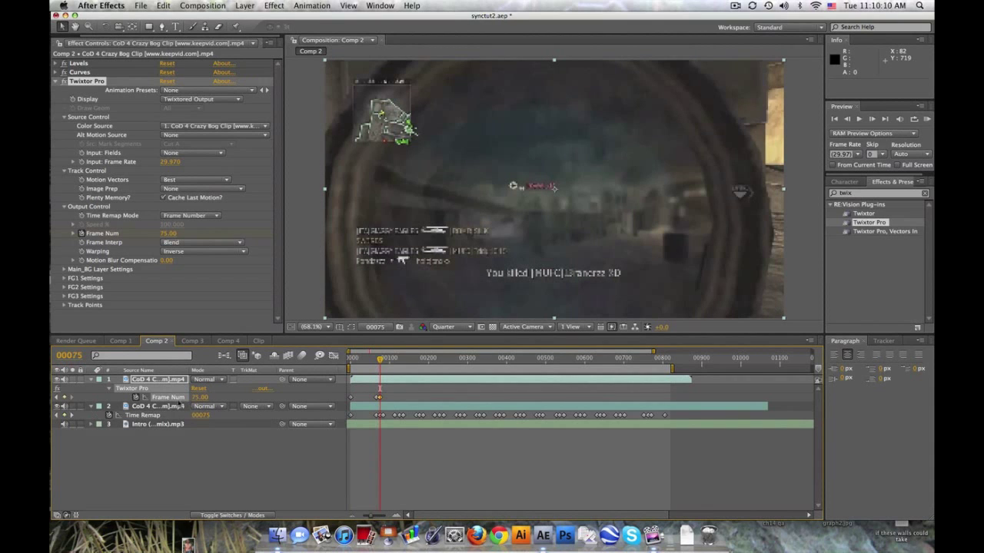
click(72, 415)
click(198, 398)
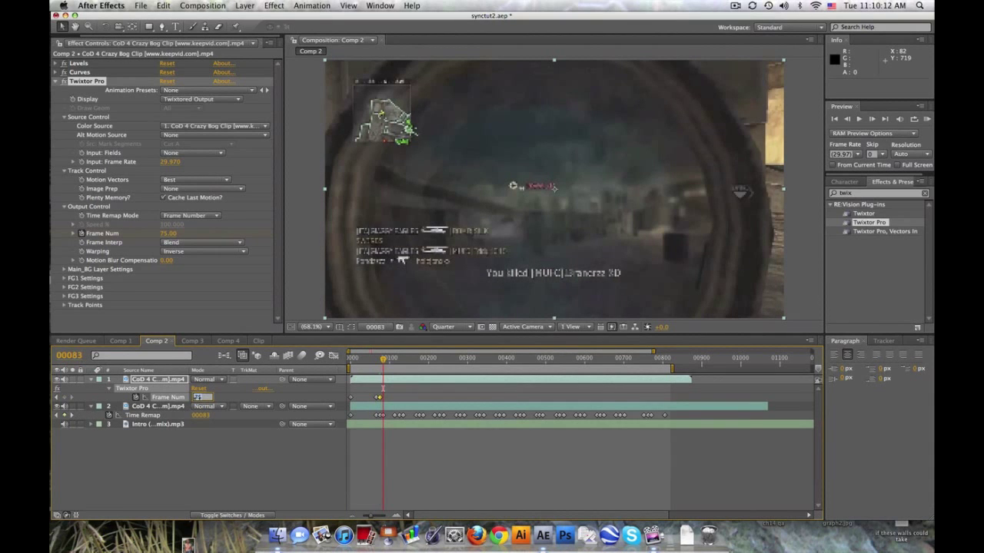
text(83)
key(Return)
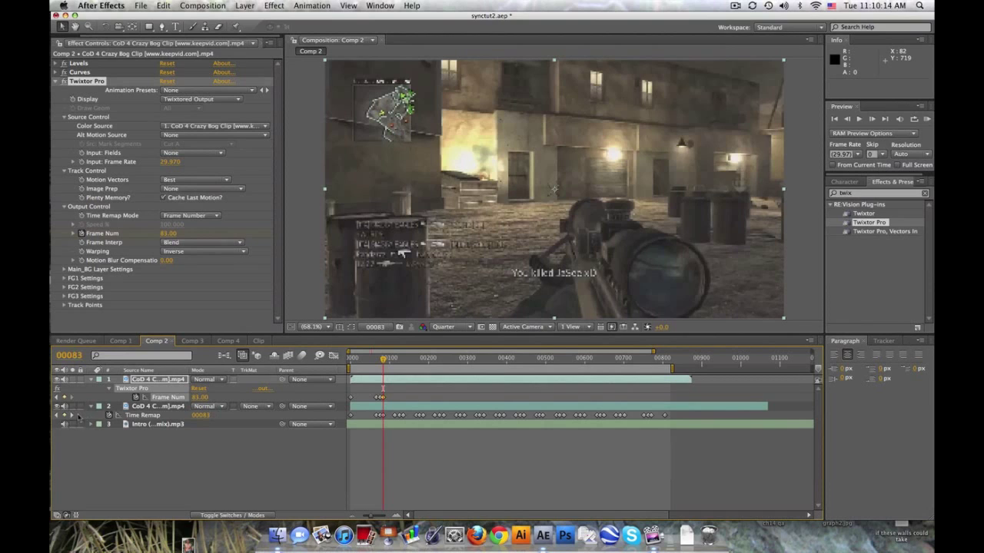
Step: Keyframe Frame Num at 109, 121 and 131 on the next Time Remap keyframes
click(73, 416)
click(201, 398)
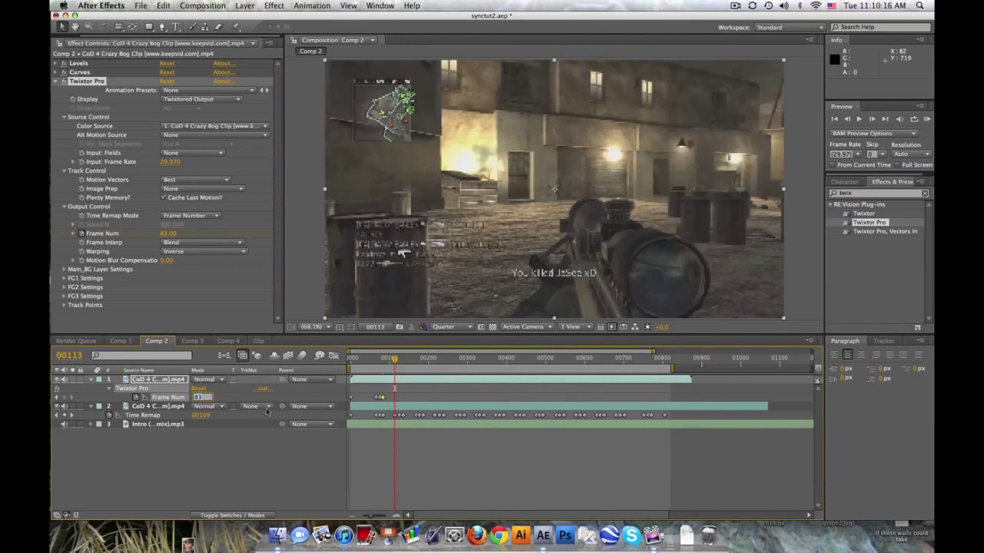
text(109)
key(Return)
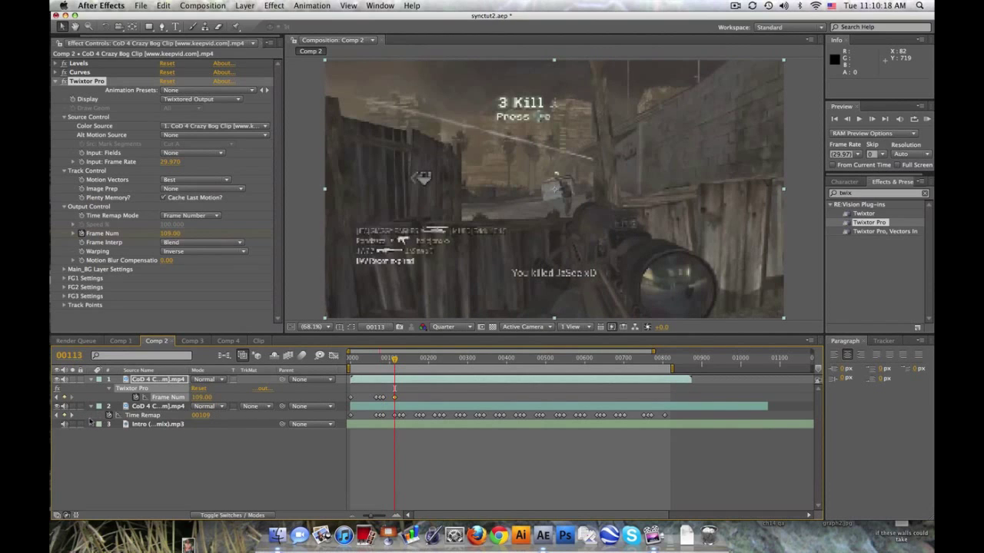
click(73, 416)
click(201, 397)
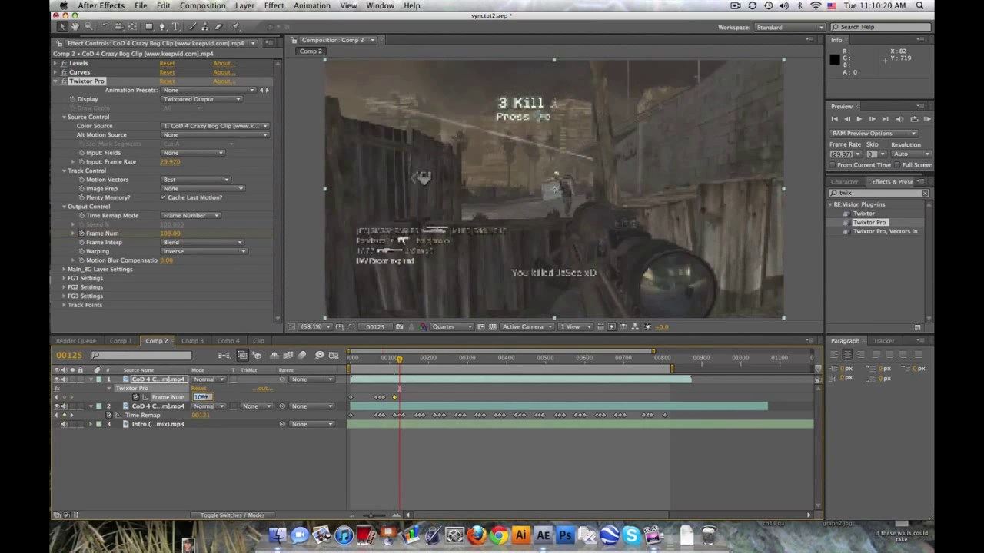
text(121)
key(Return)
click(72, 415)
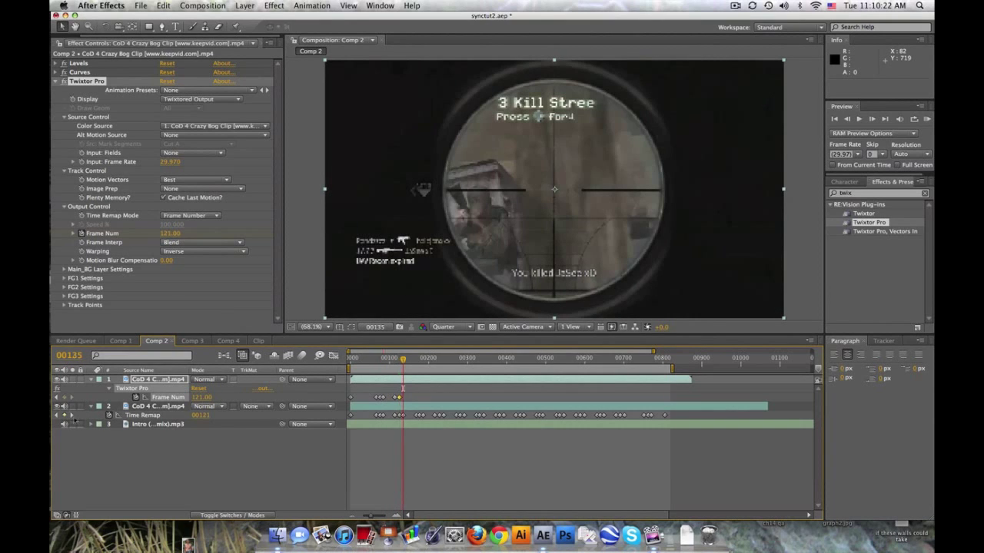
click(201, 397)
text(131)
key(Return)
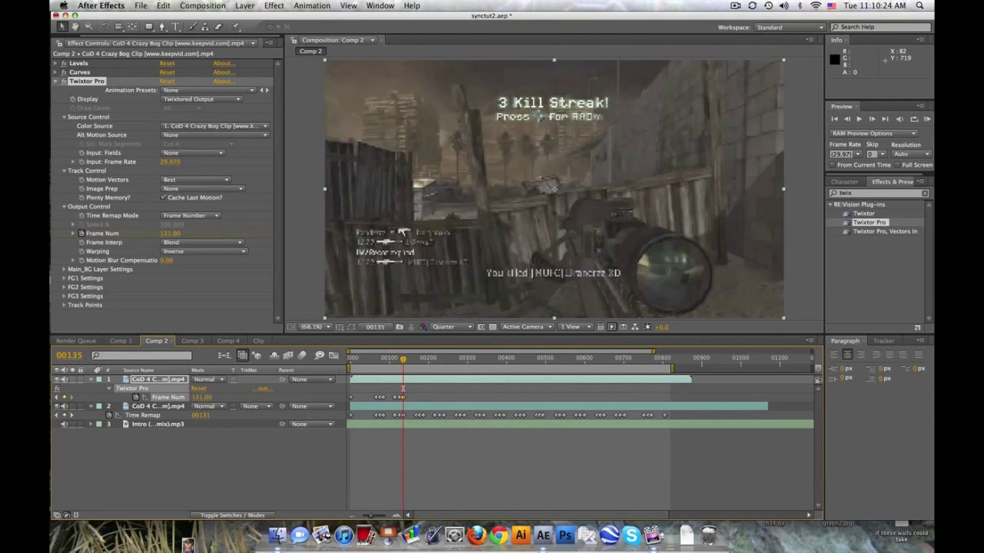
Step: Keyframe Frame Num at 181, 189 and 198 on the next Time Remap keyframes
click(73, 416)
click(202, 397)
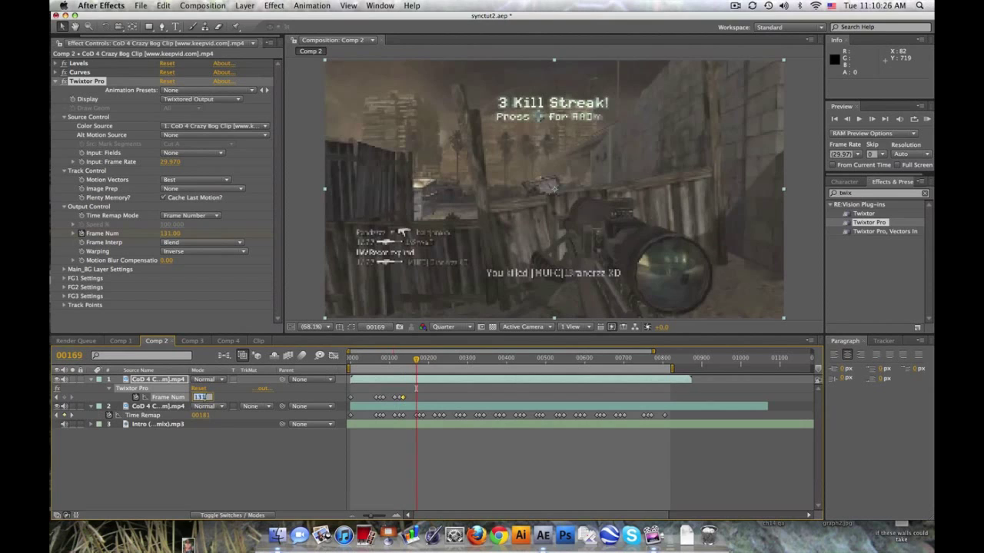
text(16)
key(Return)
click(72, 416)
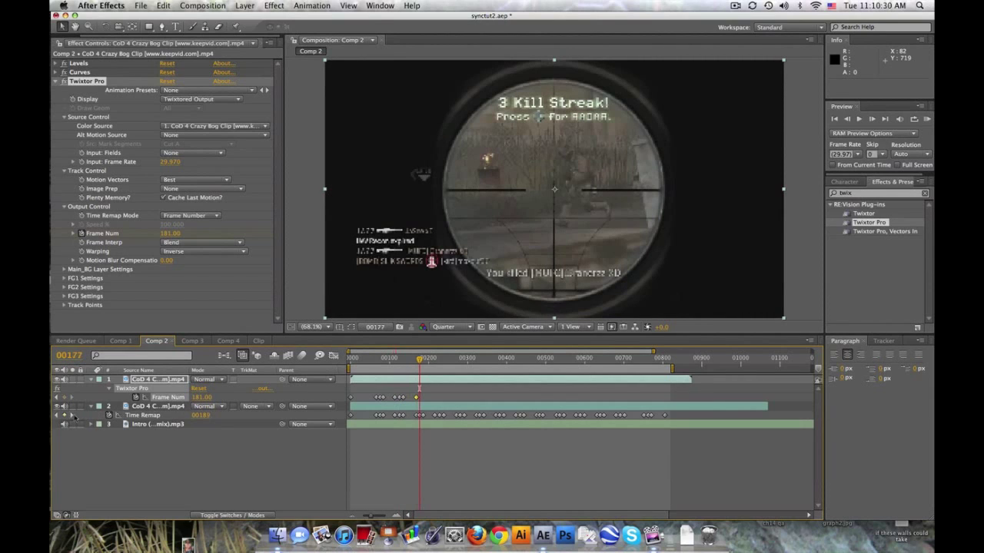
click(201, 398)
text(189)
key(Return)
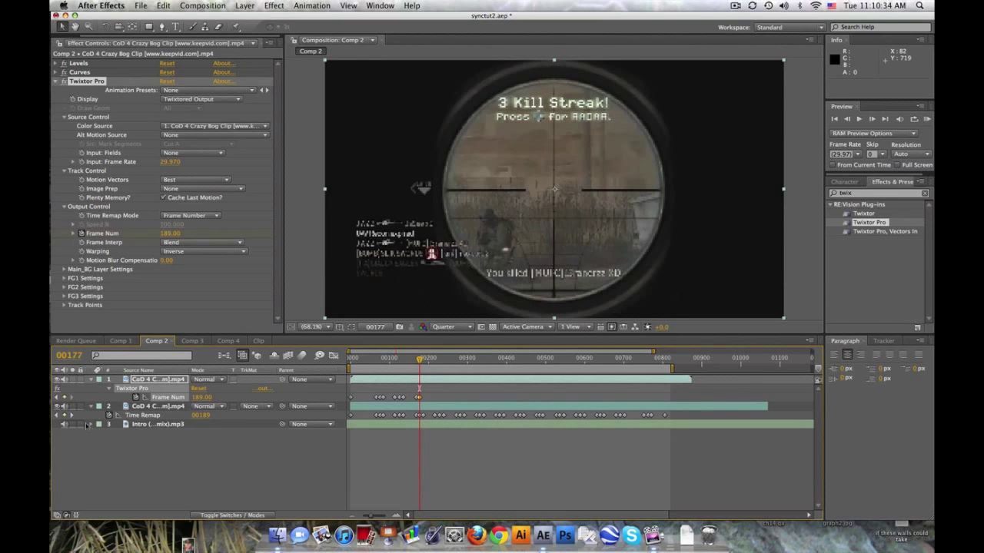
click(72, 416)
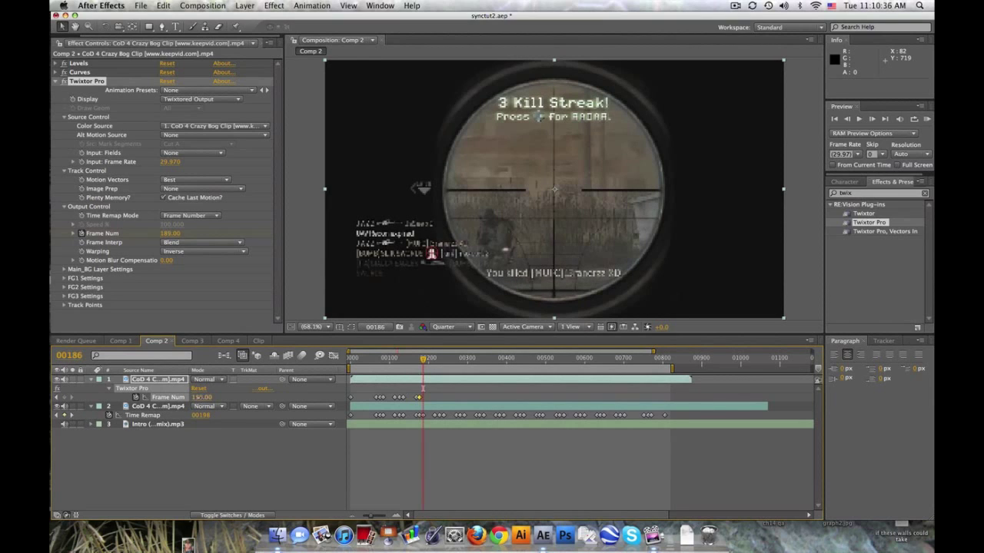
click(200, 397)
text(198)
key(Return)
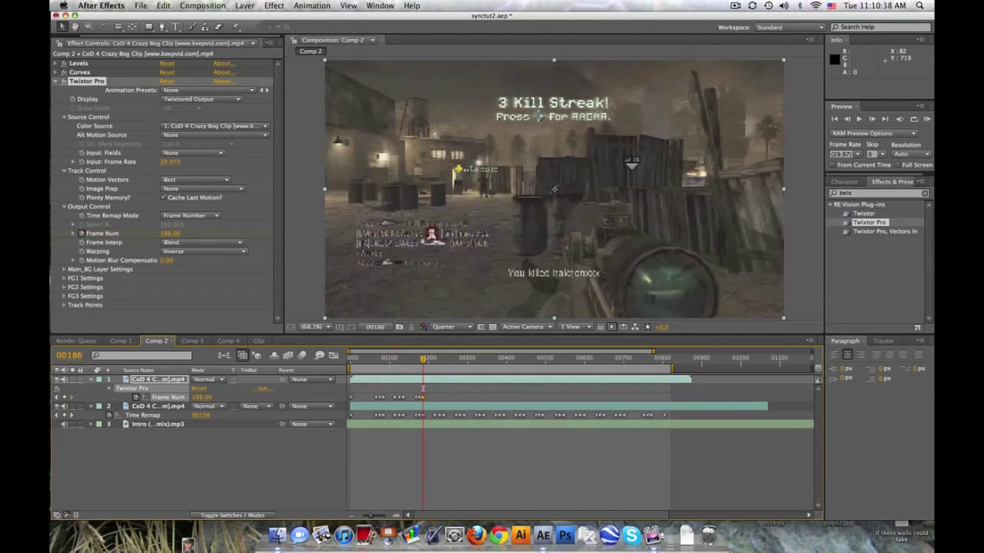
Step: Keyframe Frame Num at 348, 360 and 371, then select the second gameplay layer
click(72, 416)
click(200, 397)
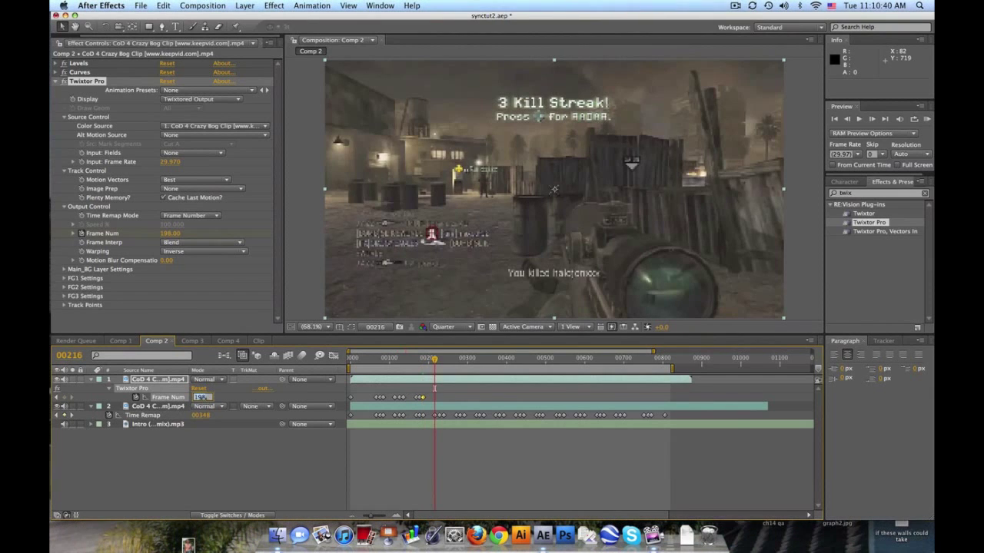
text(2)
key(Return)
click(72, 415)
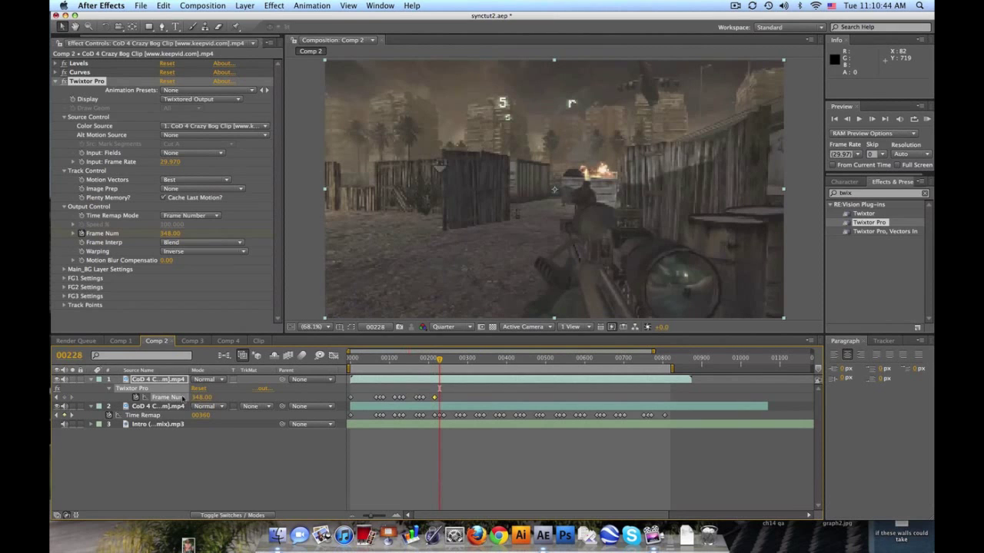
click(198, 397)
text(360)
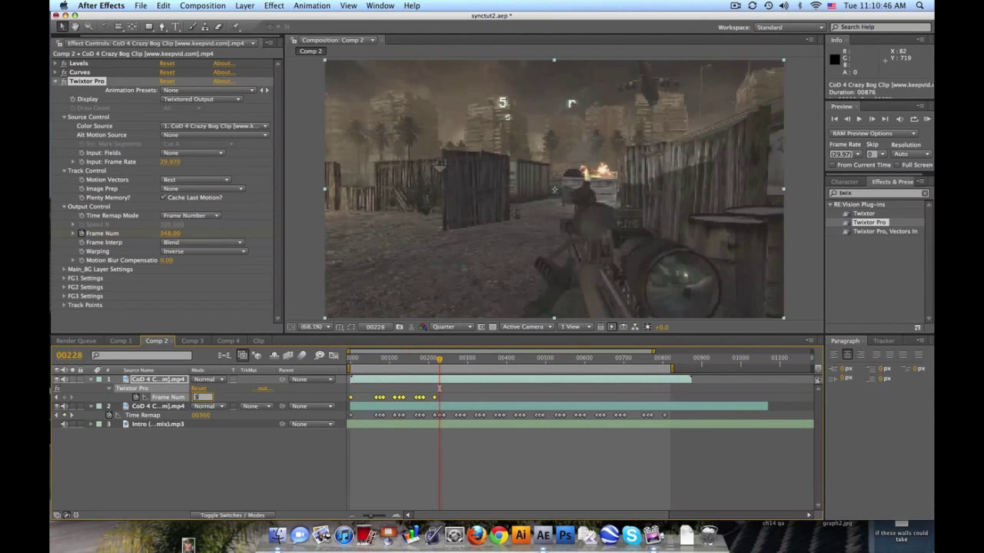
key(Return)
click(72, 415)
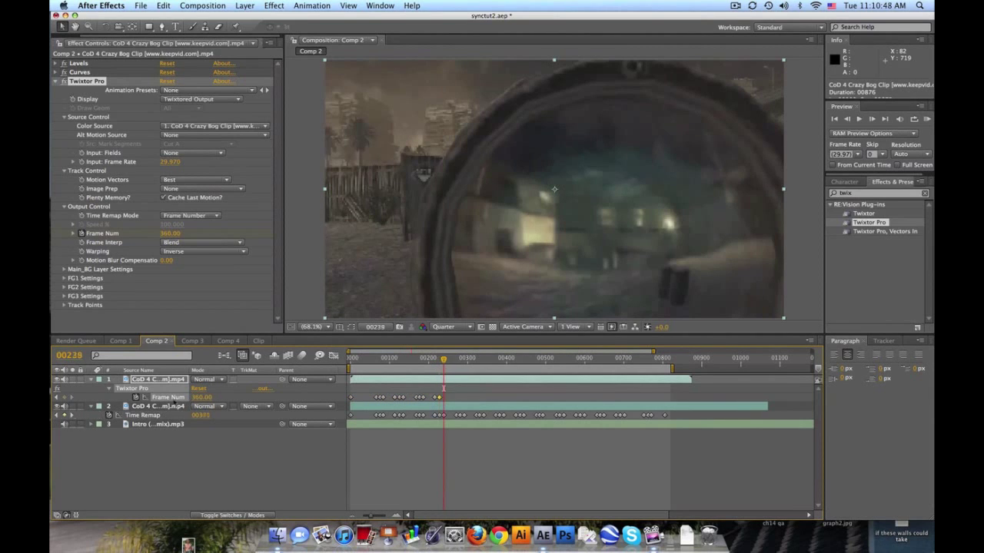
click(202, 397)
text(371)
key(Return)
click(71, 415)
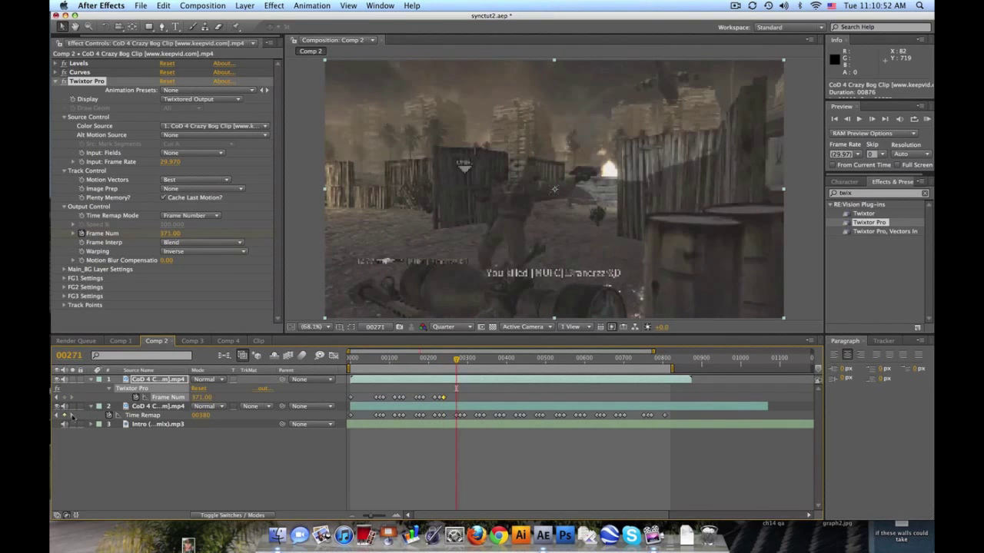
click(142, 413)
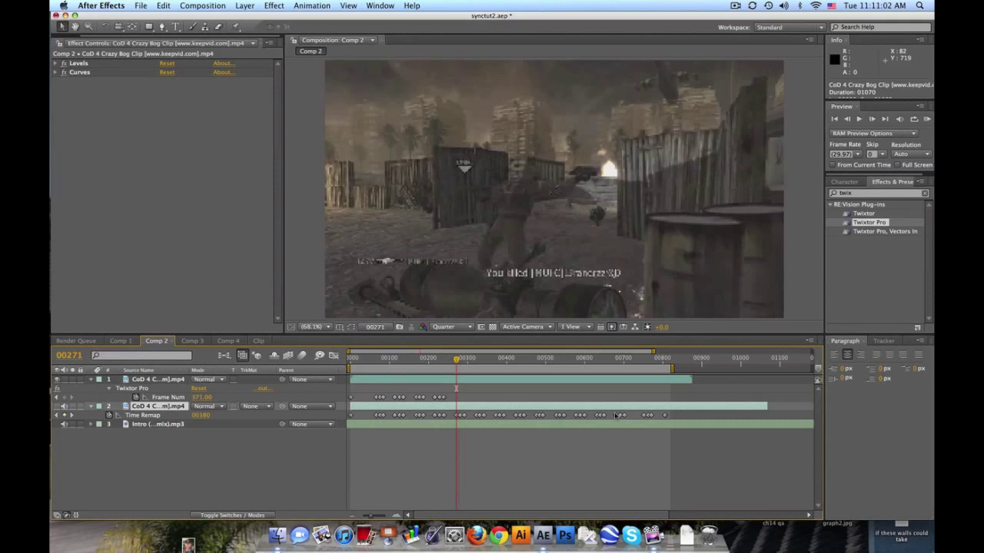
Step: Show layer 2's audio waveform with LL, then select the top layer and start a RAM preview
key(l)
key(l)
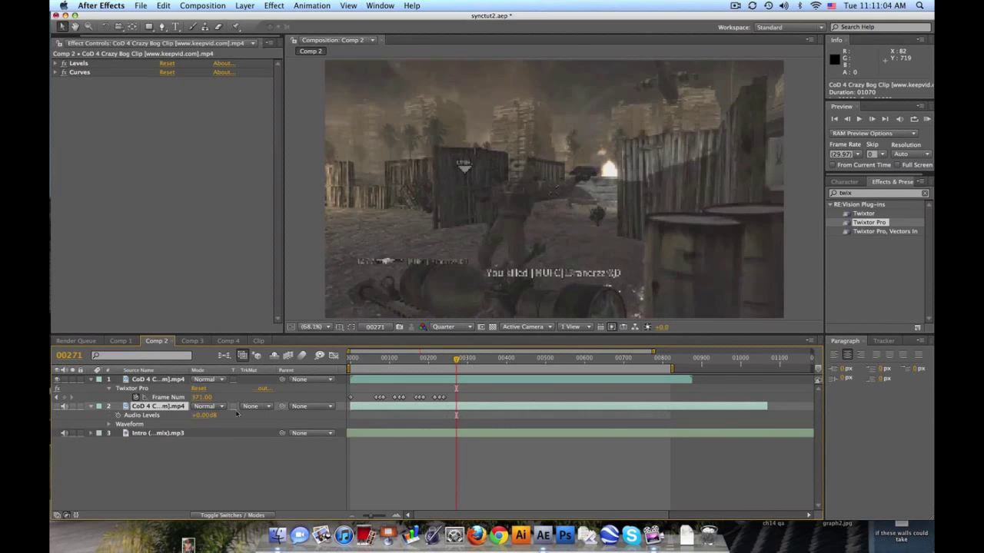
key(l)
key(l)
click(109, 415)
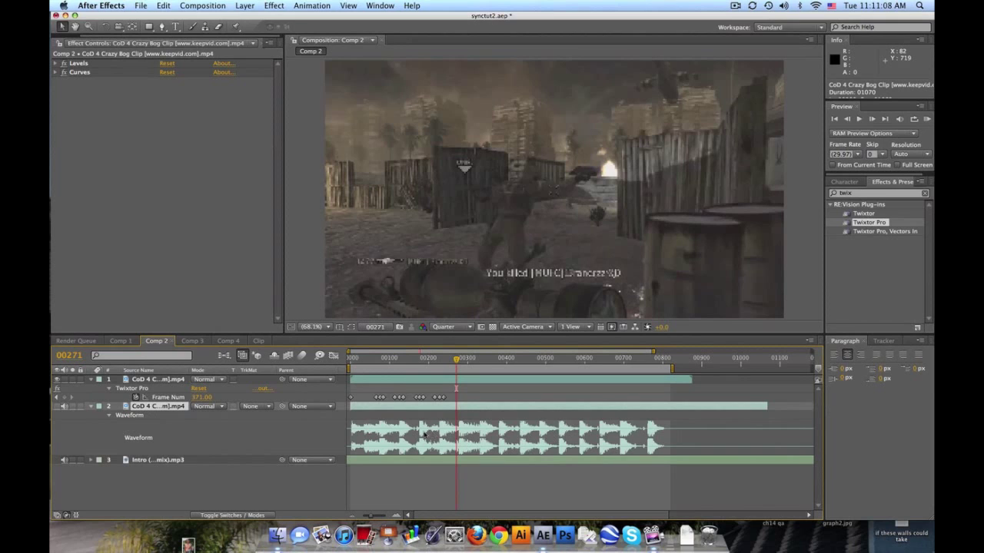
click(160, 380)
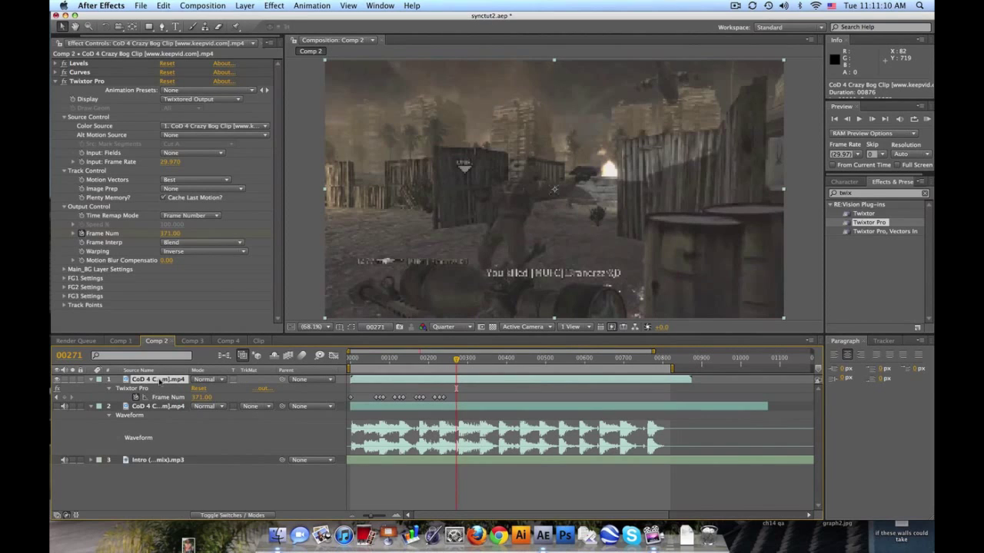
click(926, 119)
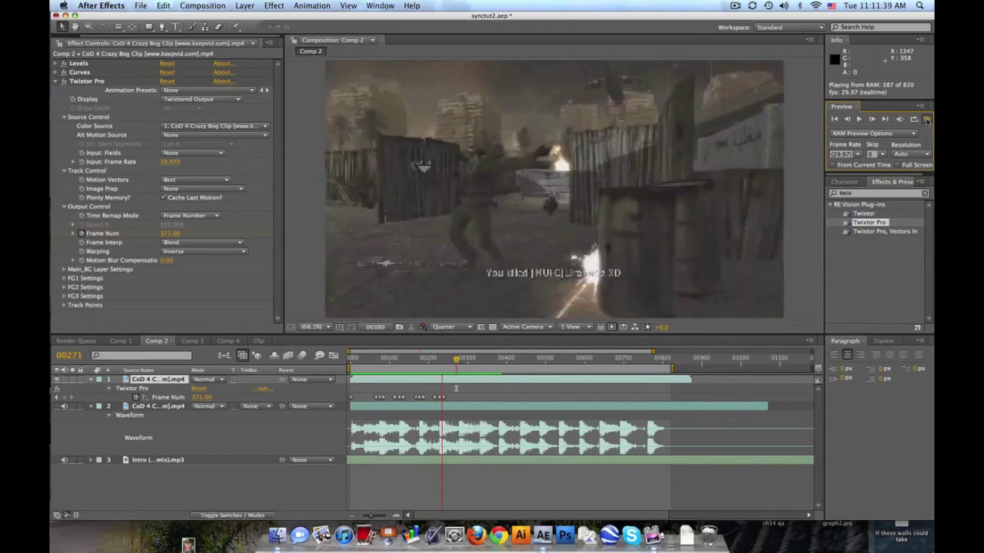
click(927, 119)
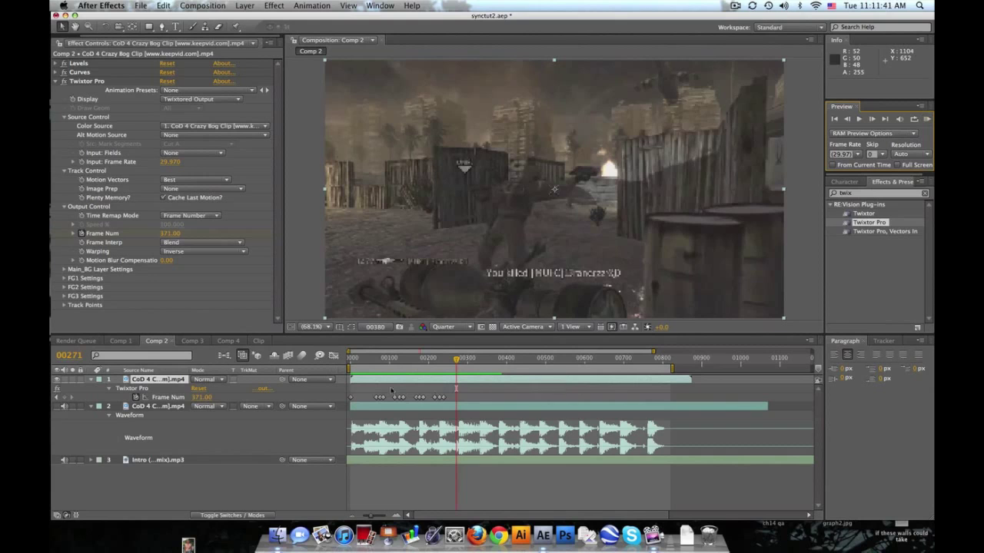
click(447, 358)
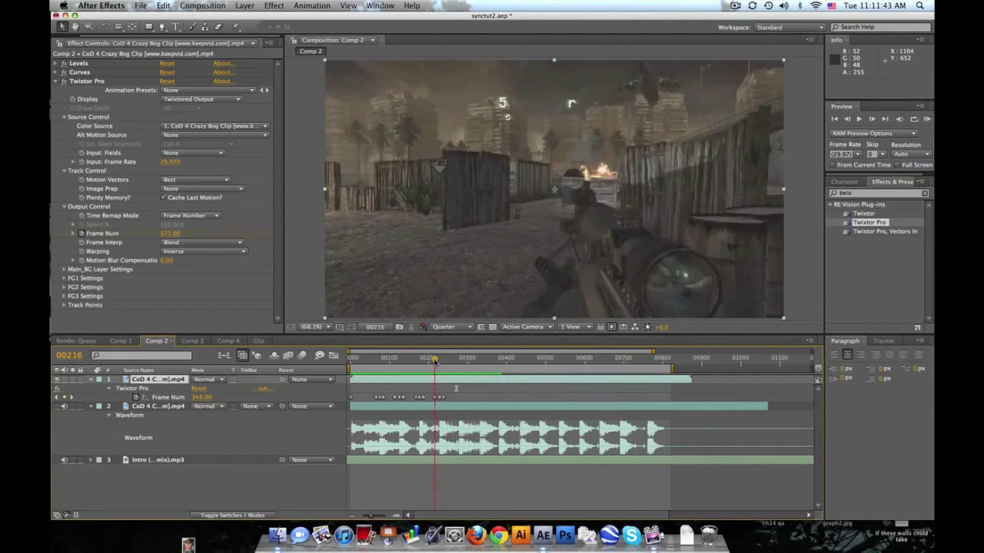
drag(425, 358, 428, 359)
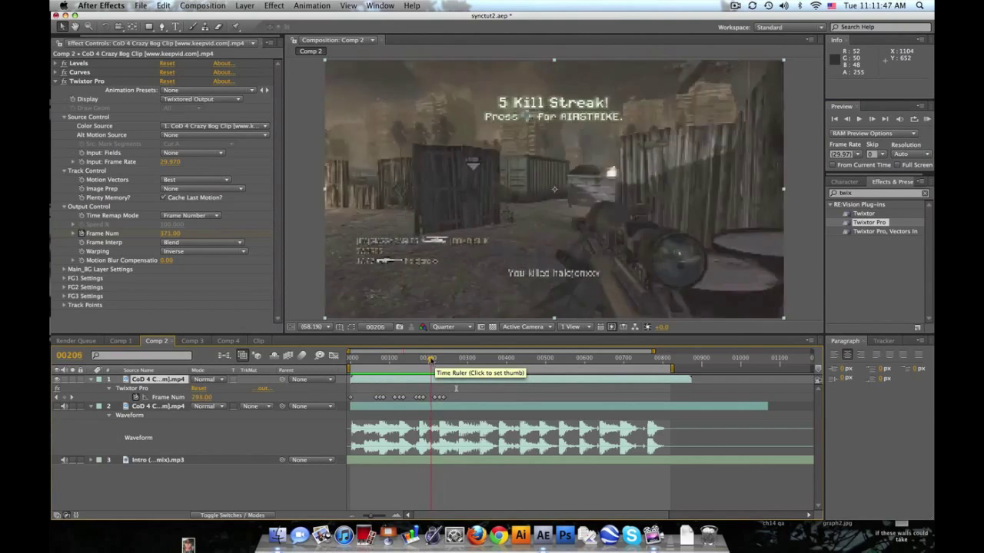
drag(428, 359, 441, 359)
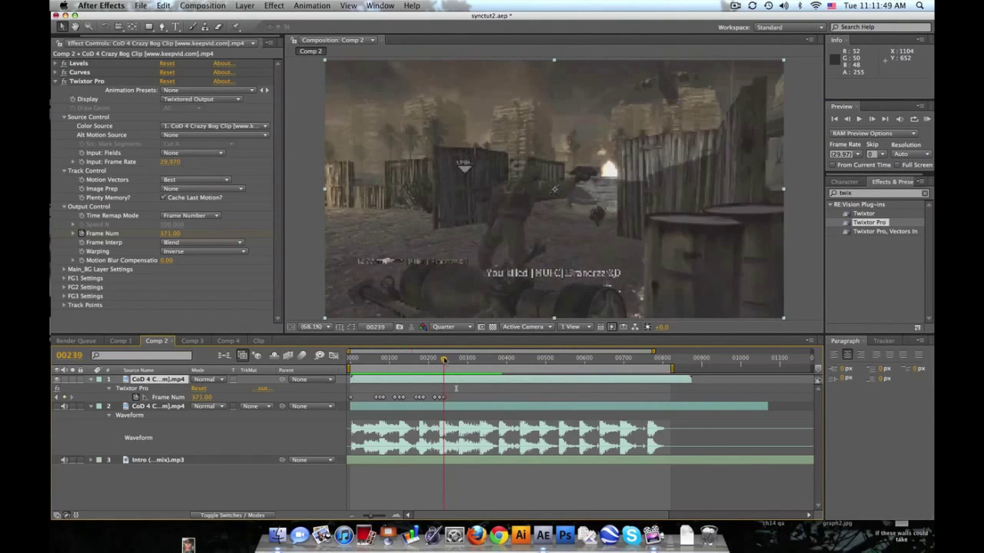
key(Page_Up)
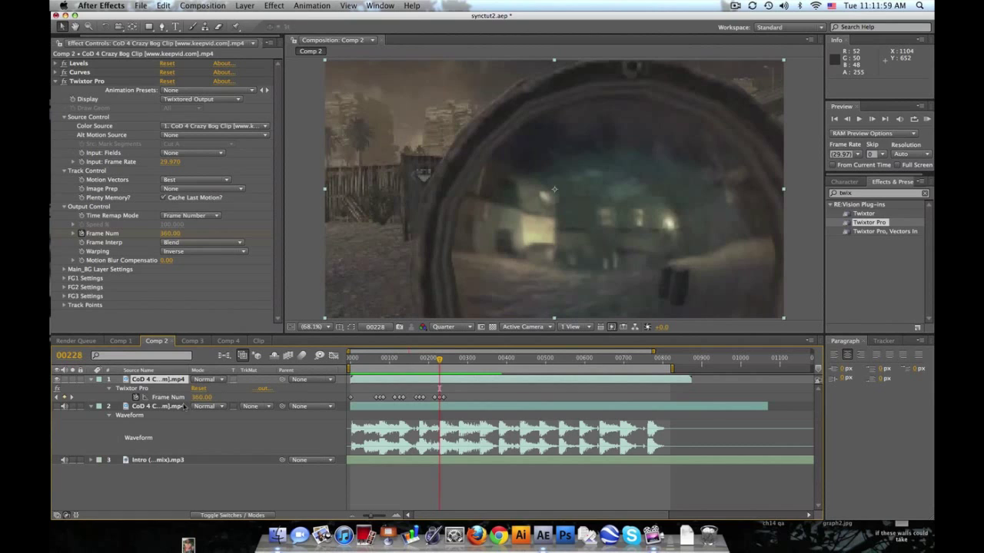
click(183, 407)
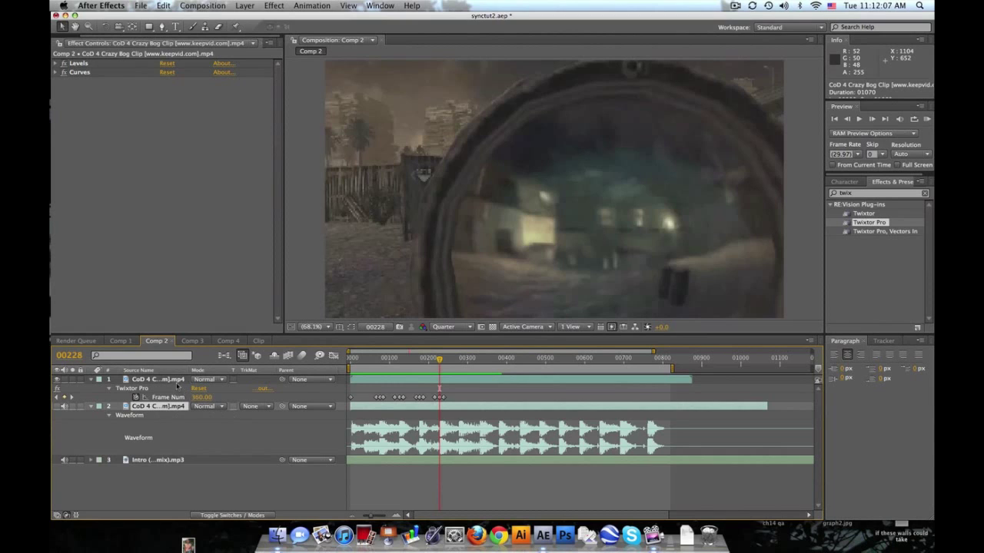
click(176, 381)
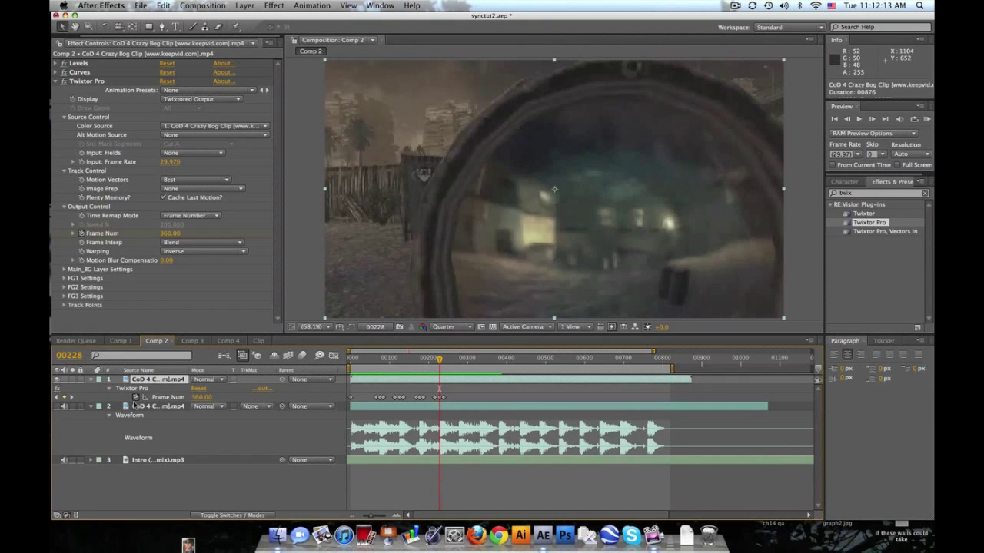
Step: Scrub through the raw Clip composition, then return to Comp 4 and move the time slightly later
click(261, 341)
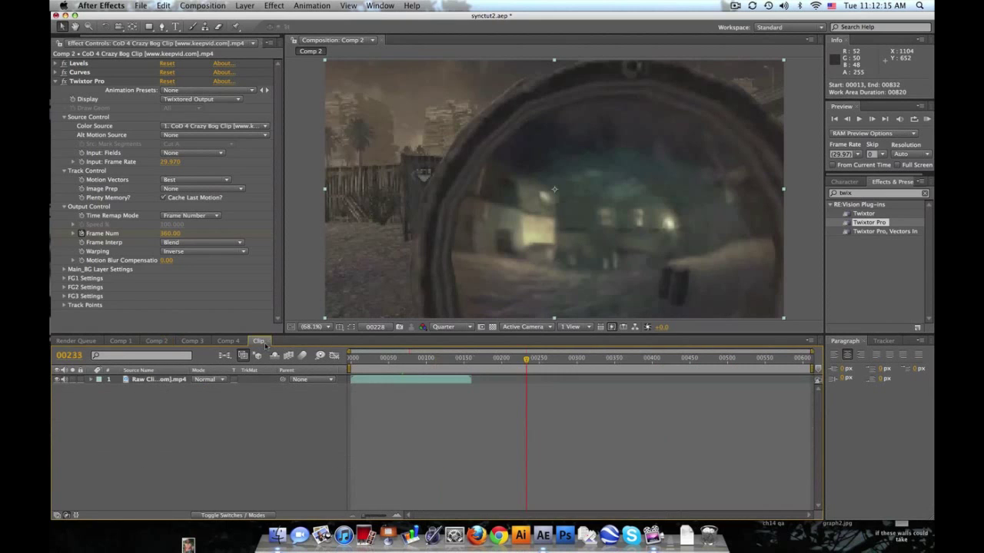
drag(391, 359, 477, 359)
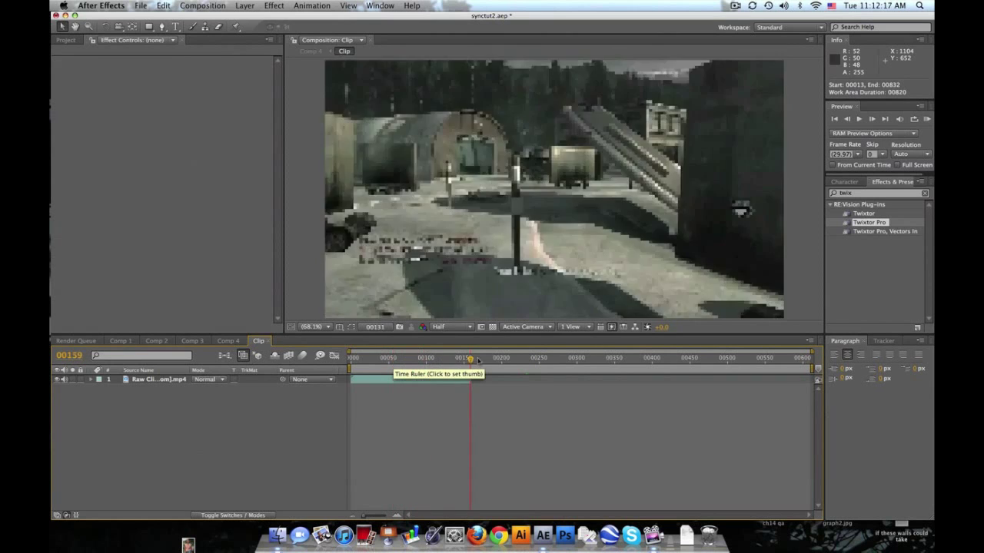
click(228, 341)
drag(464, 359, 540, 359)
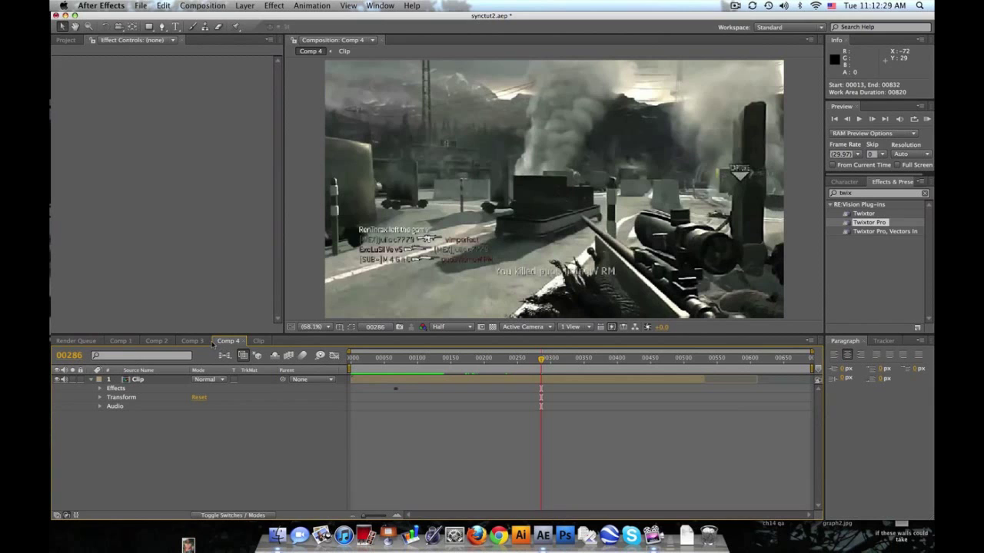
Step: Set Comp 4's composition frame rate to 59.94 fps
click(219, 5)
click(216, 33)
click(420, 314)
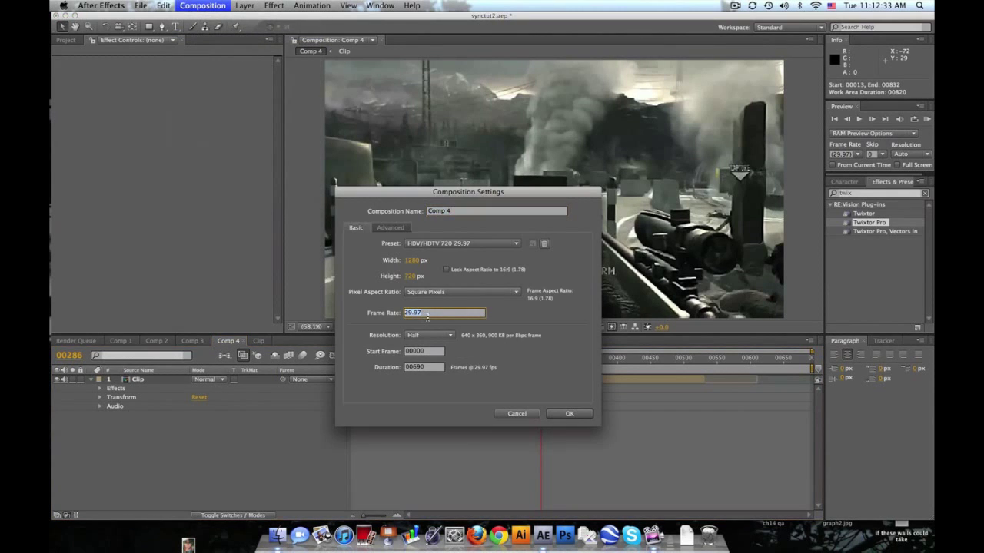
text(59)
text(.97)
key(Return)
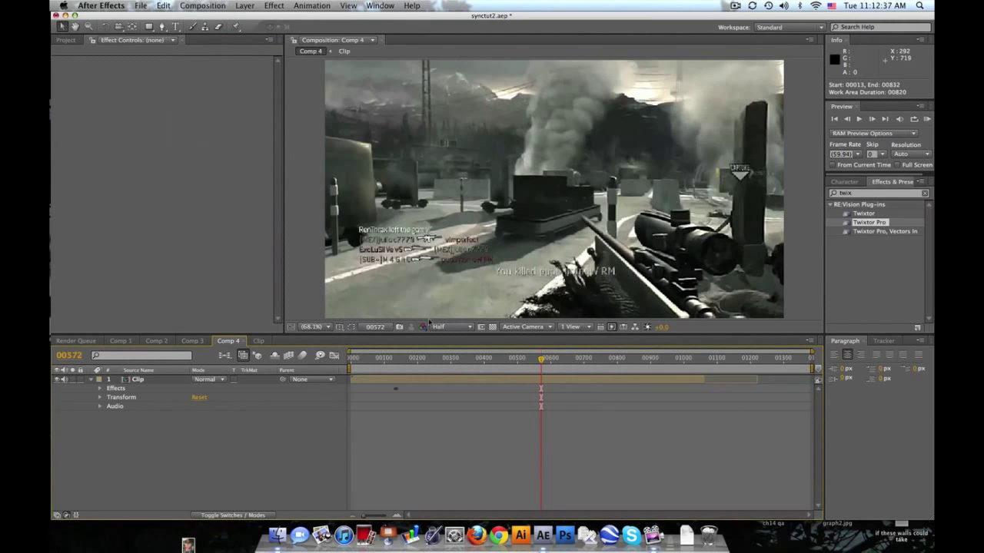
Step: Set the Clip layer's Twixtor Pro input frame rate to 59.94 and scrub to check
click(146, 379)
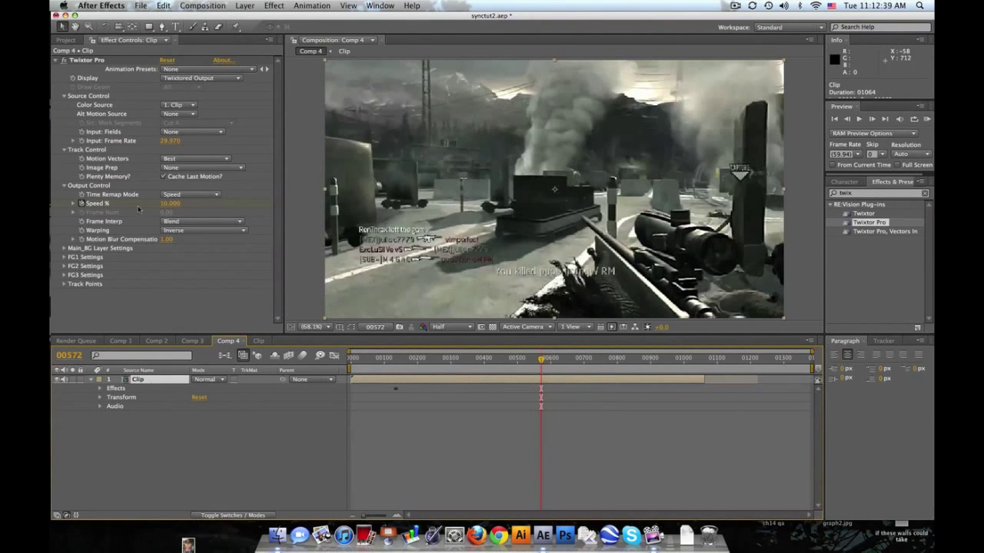
click(170, 141)
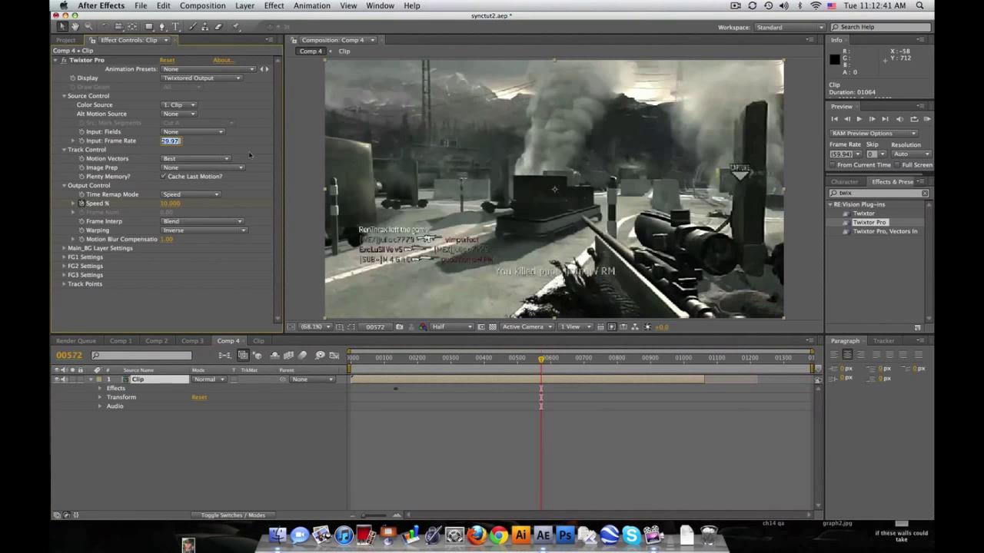
text(59.9)
text(4)
key(Return)
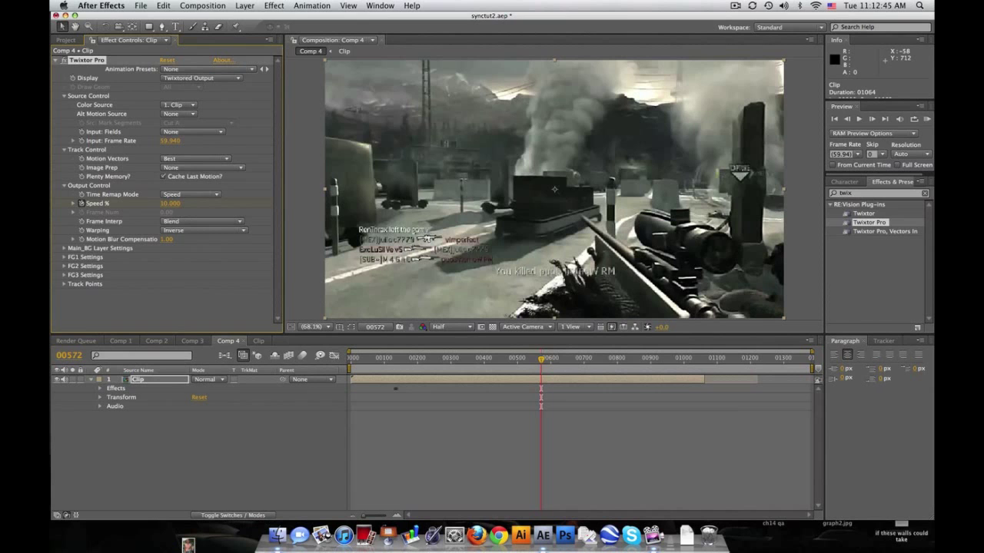
click(538, 362)
drag(541, 361, 534, 360)
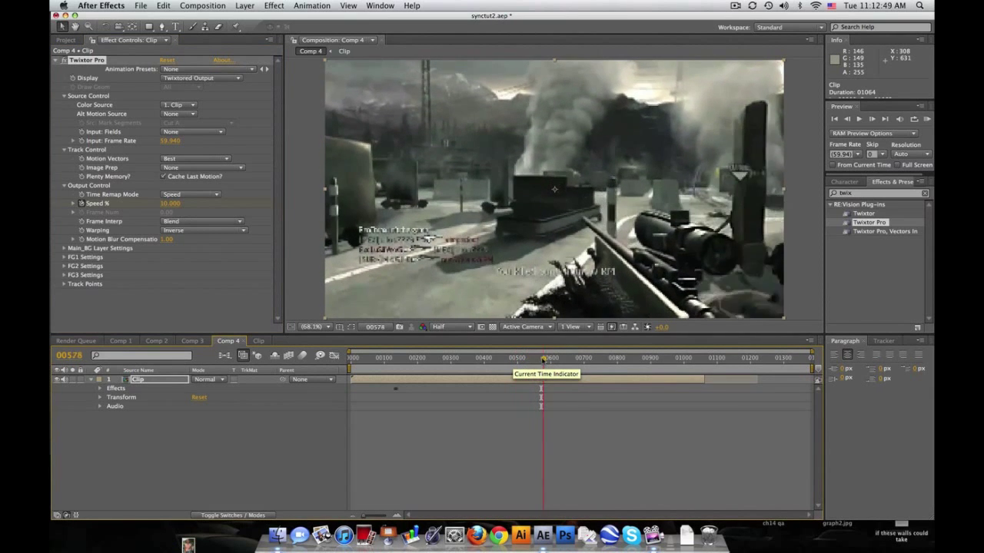
drag(534, 360, 563, 361)
Step: Add Comp 4 to the render queue with a custom 29.97 fps output frame rate
click(202, 6)
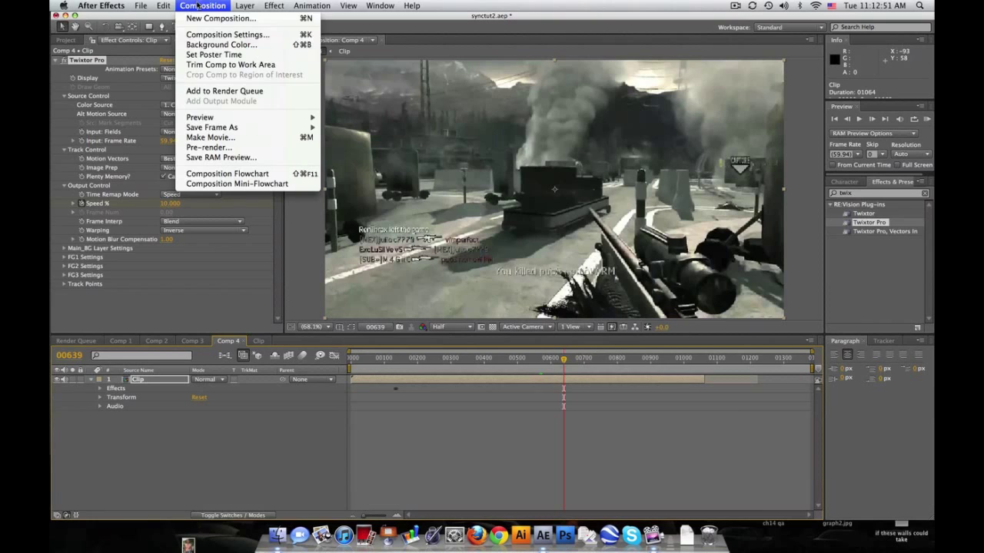
click(223, 88)
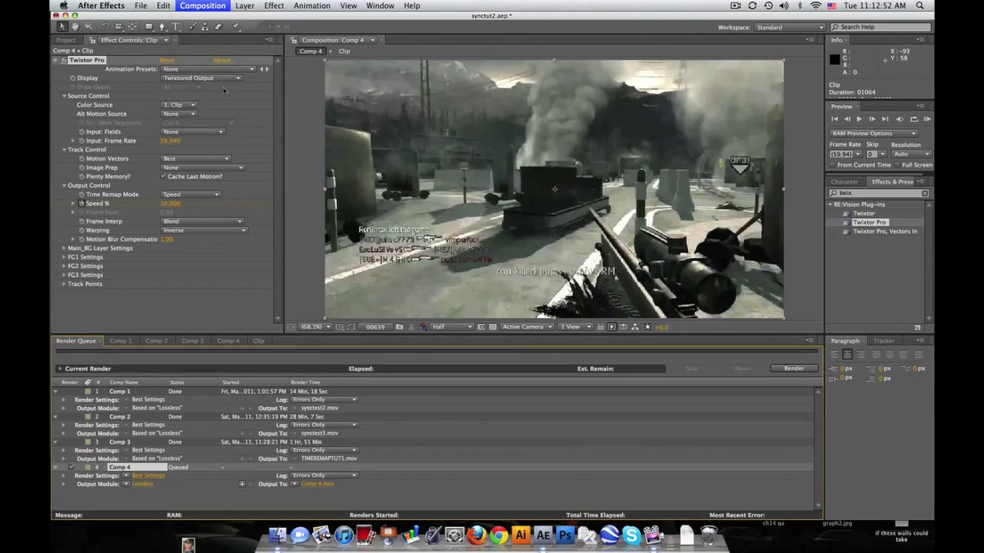
click(148, 477)
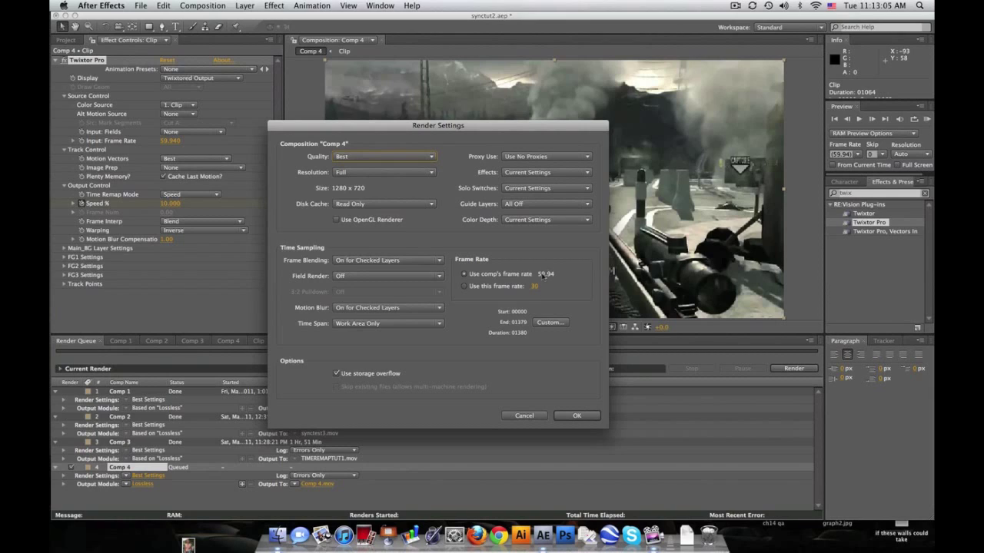
click(479, 288)
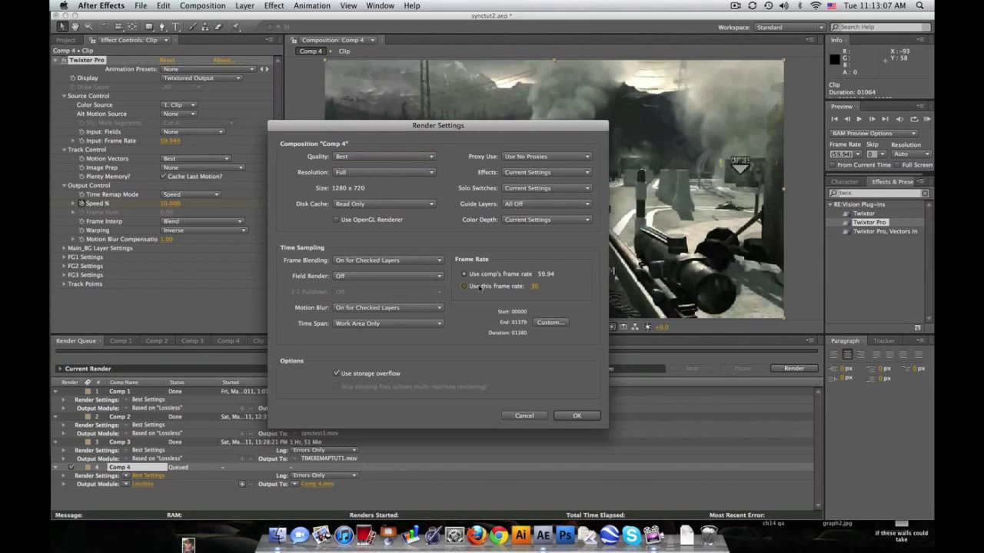
click(533, 286)
text(29.9)
text(7)
click(576, 298)
click(524, 416)
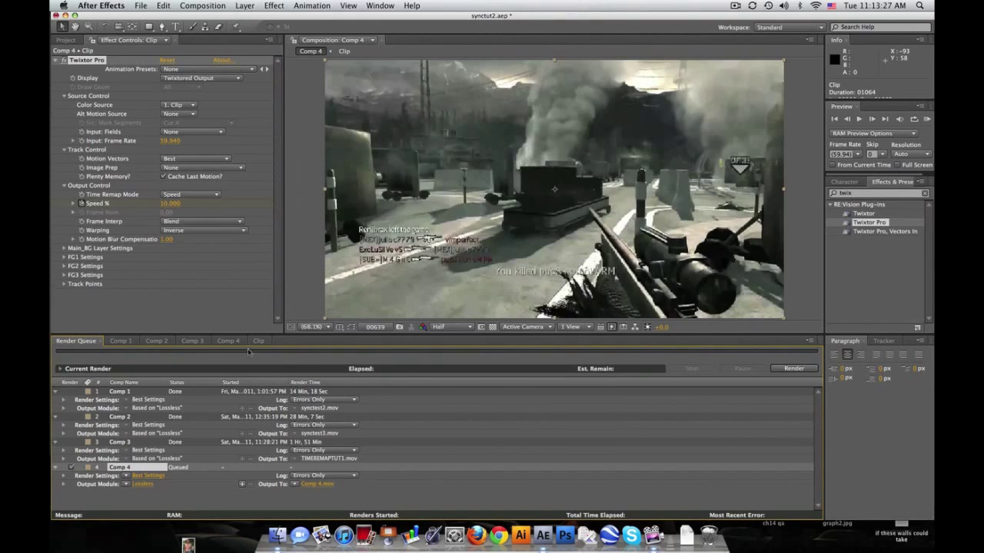
Step: Return to the Comp 4 timeline tab
click(228, 340)
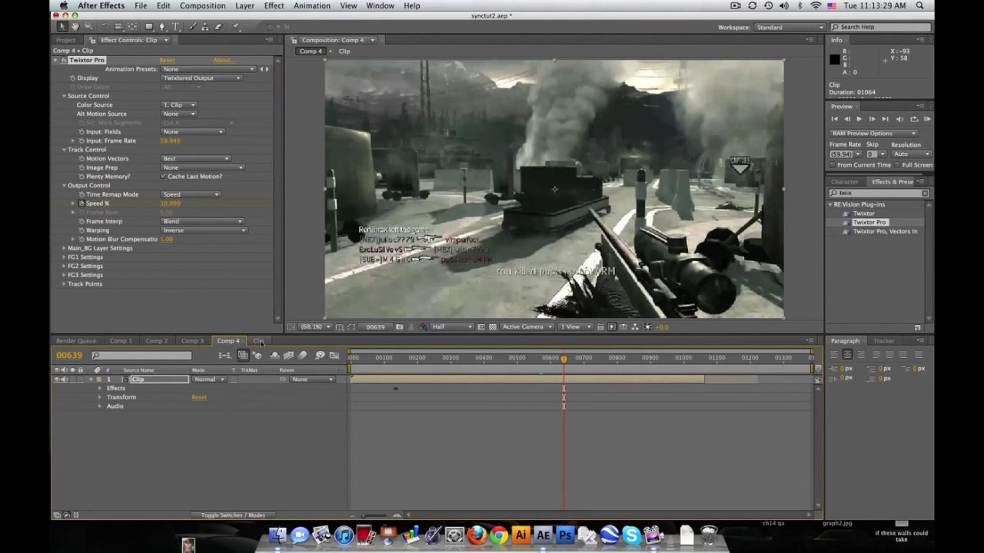